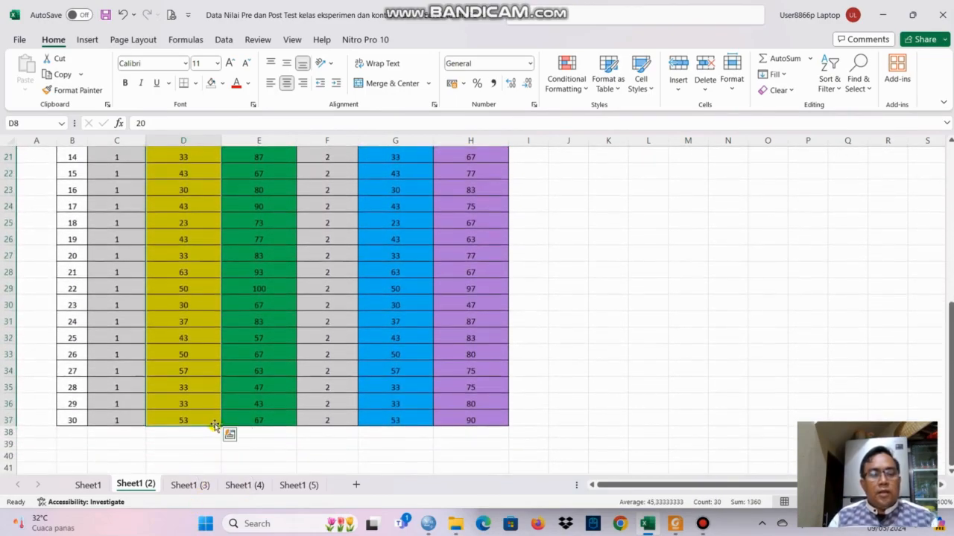
- Copy the column D scores in D8:D37 and switch to the Uji Normalitas dataset in SPSS Statistics
key("ctrl+c")
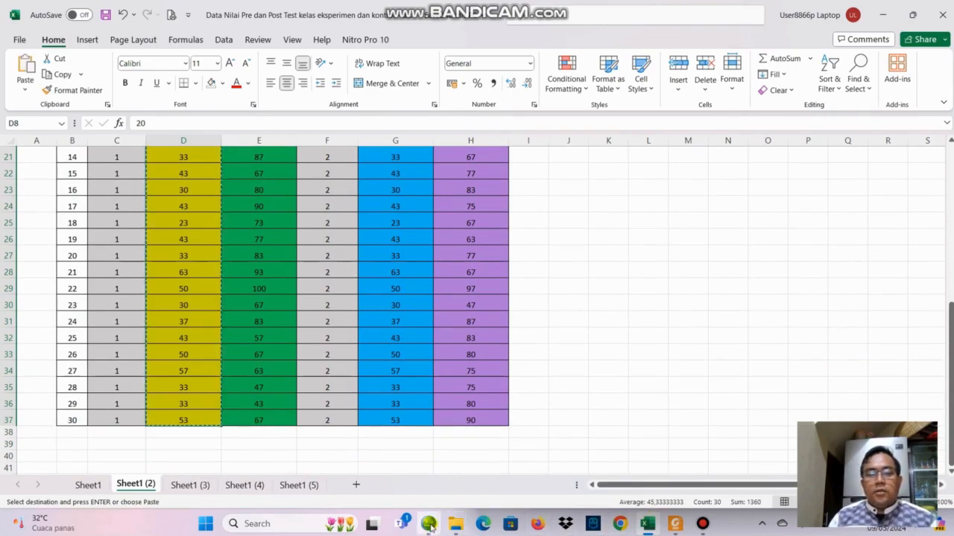
mouse_move(429, 525)
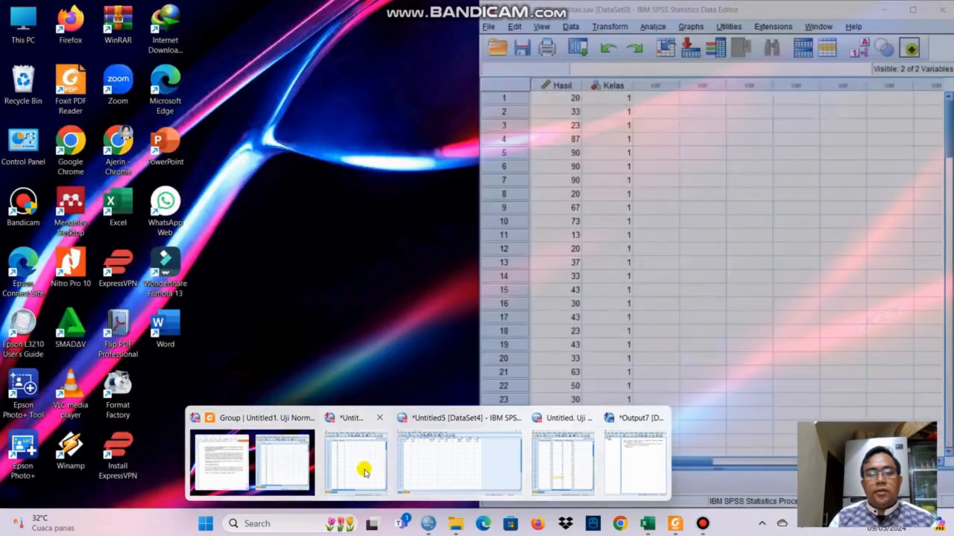
left_click(369, 458)
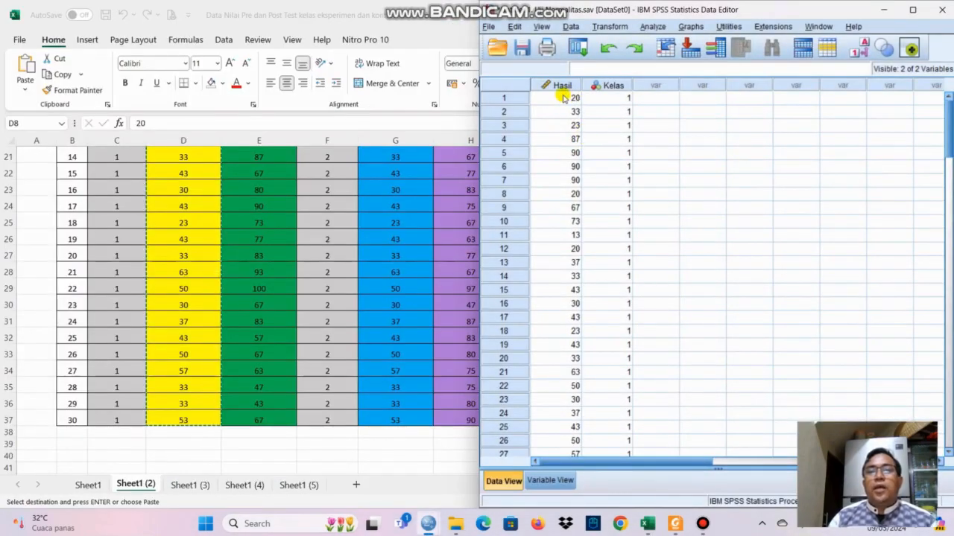
left_click(564, 98)
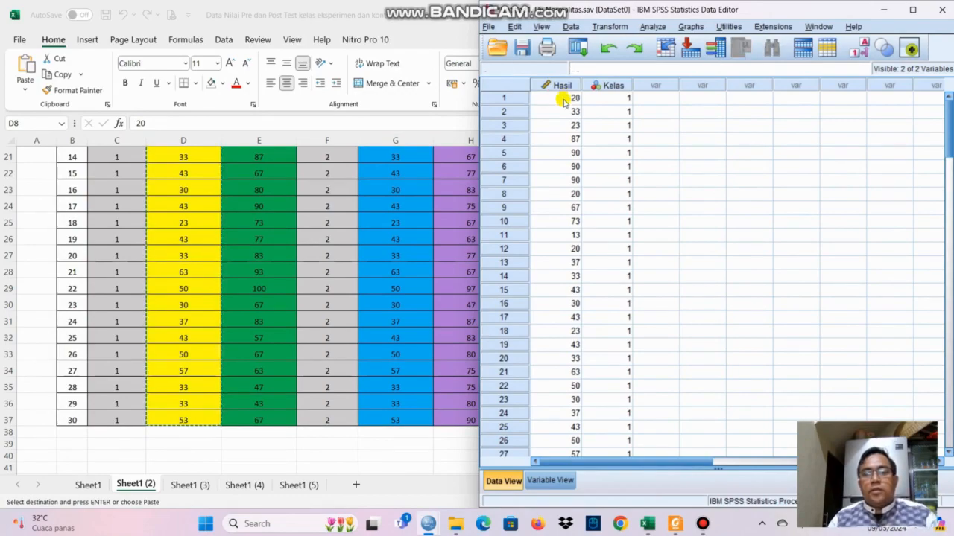
- Examine how the Hasil scores are stacked by Kelas codes 1 to 4, checking the rows where each group begins
scroll(573, 142, "down", 5)
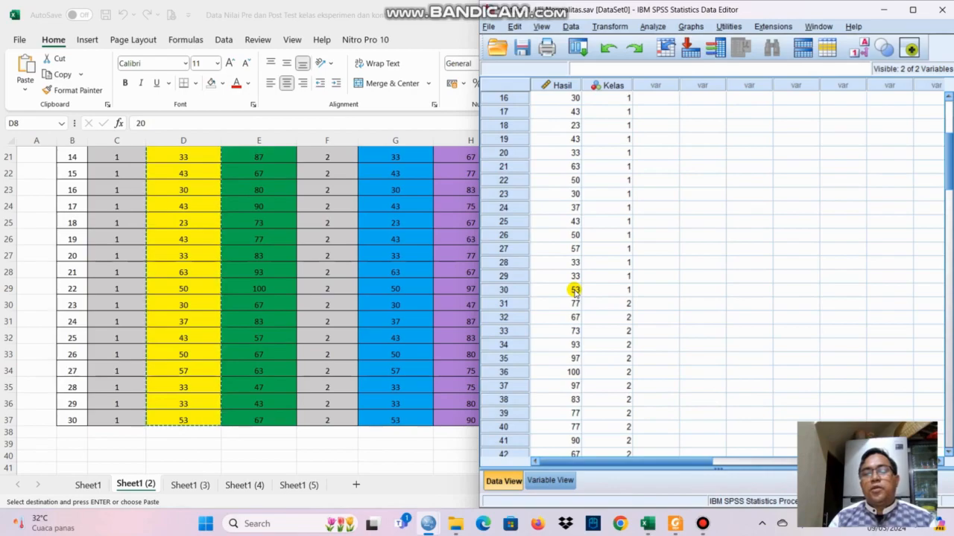
scroll(615, 213, "up", 5)
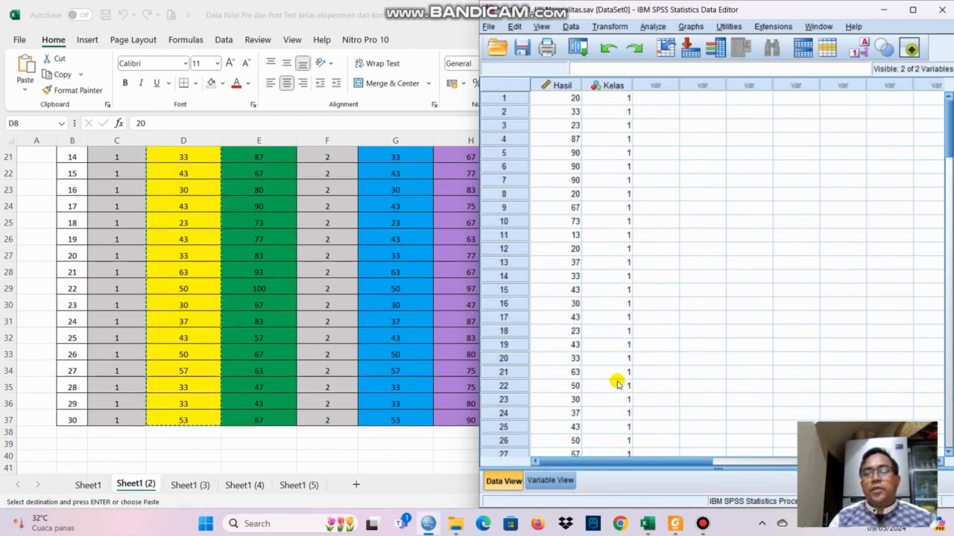
scroll(617, 383, "down", 3)
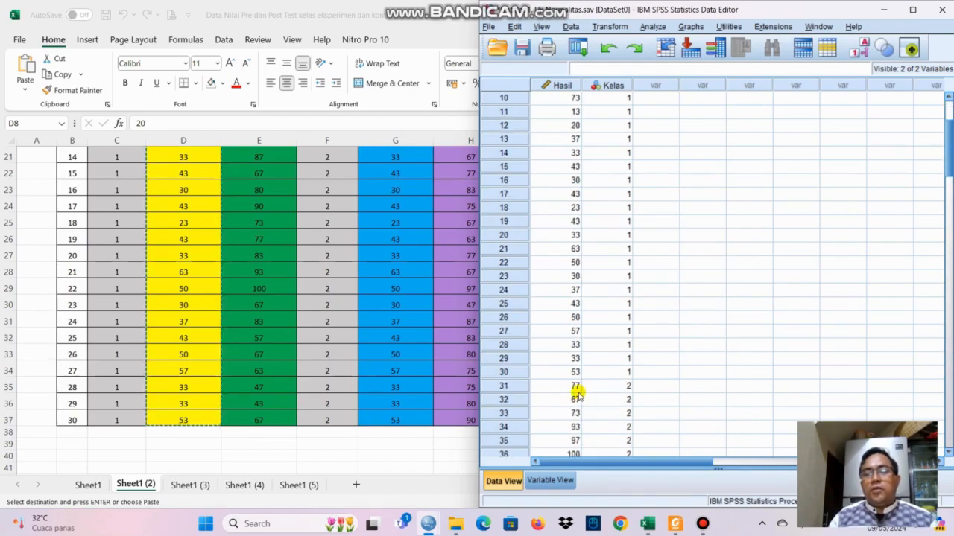
scroll(577, 398, "down", 3)
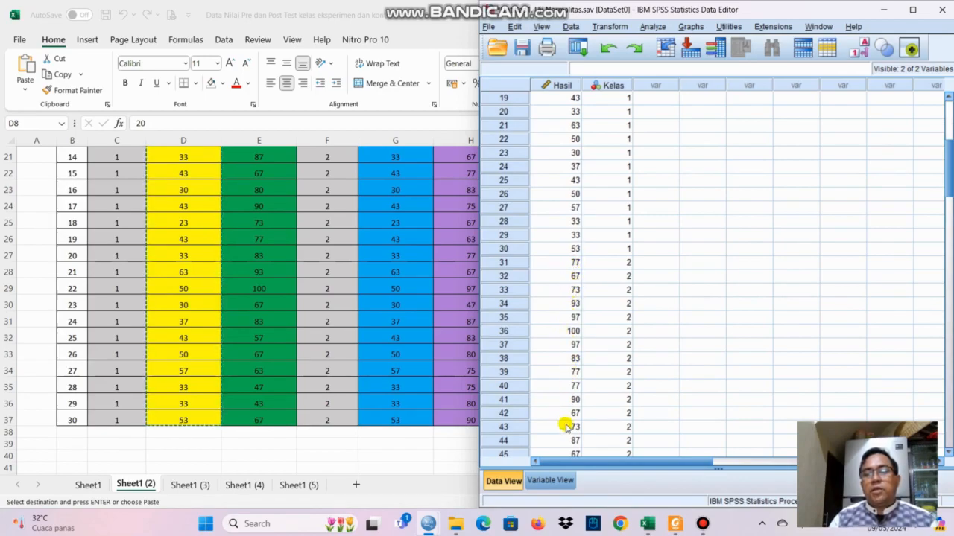
scroll(660, 262, "down", 9)
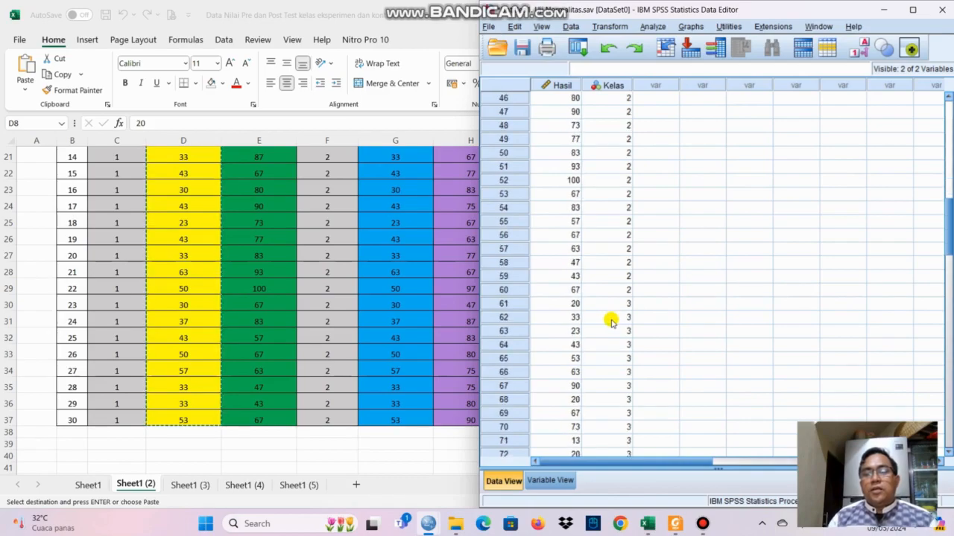
left_click(574, 304)
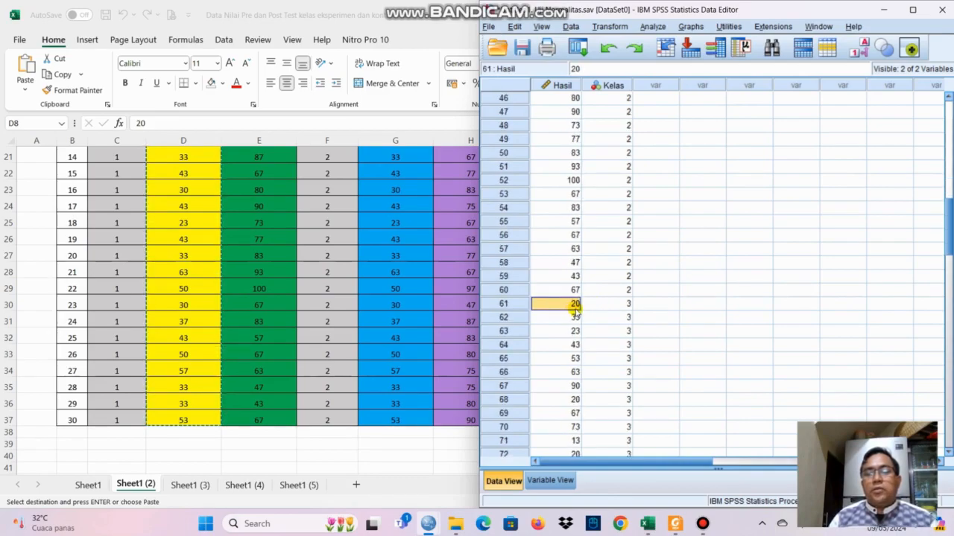
scroll(606, 317, "down", 8)
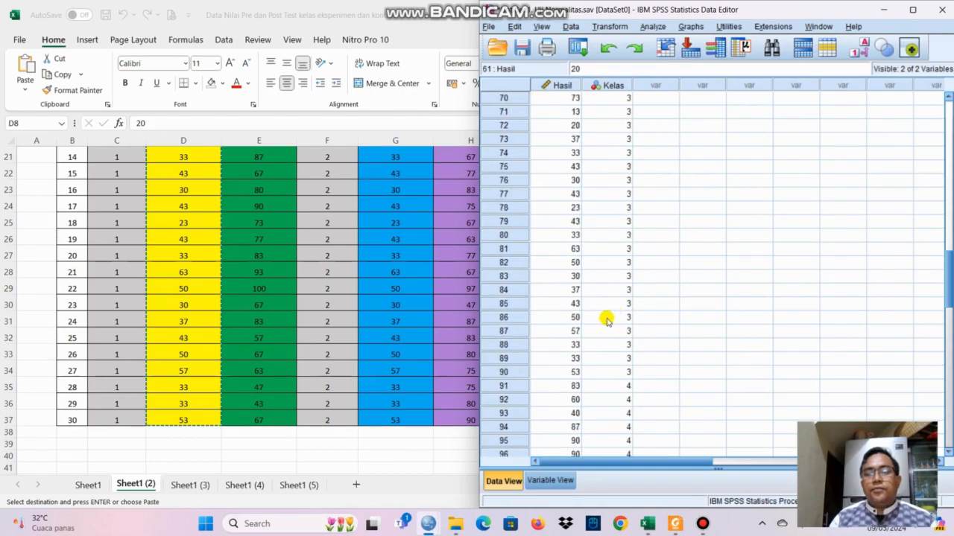
scroll(606, 320, "down", 5)
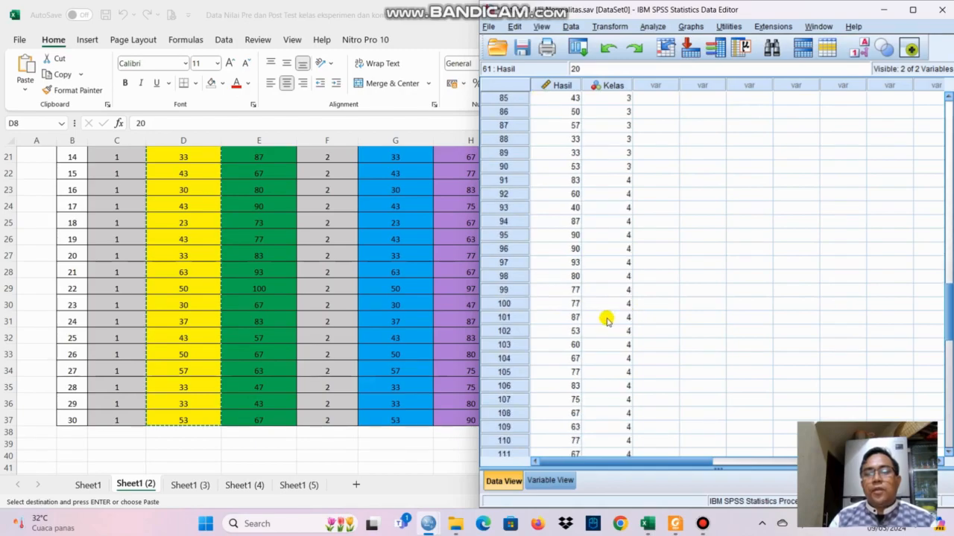
left_click(575, 181)
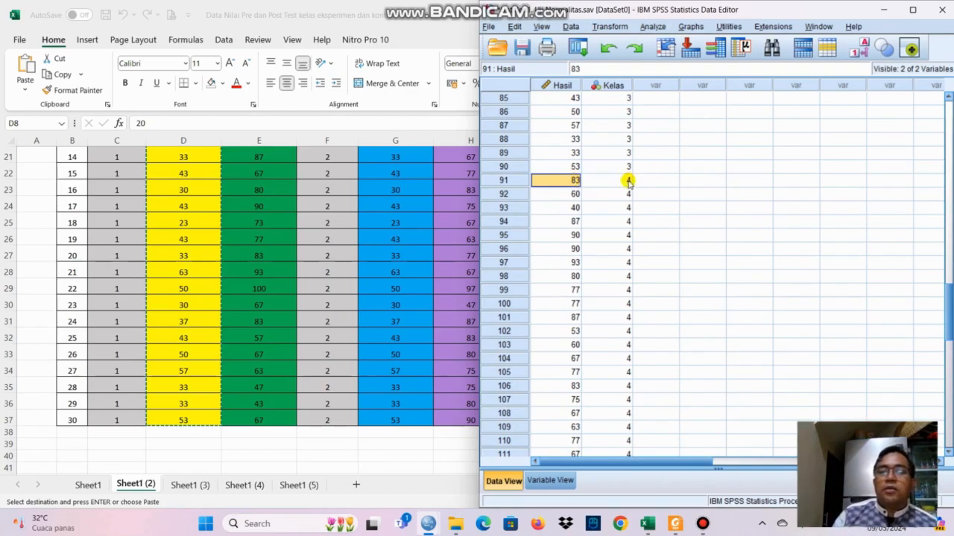
left_click(680, 169)
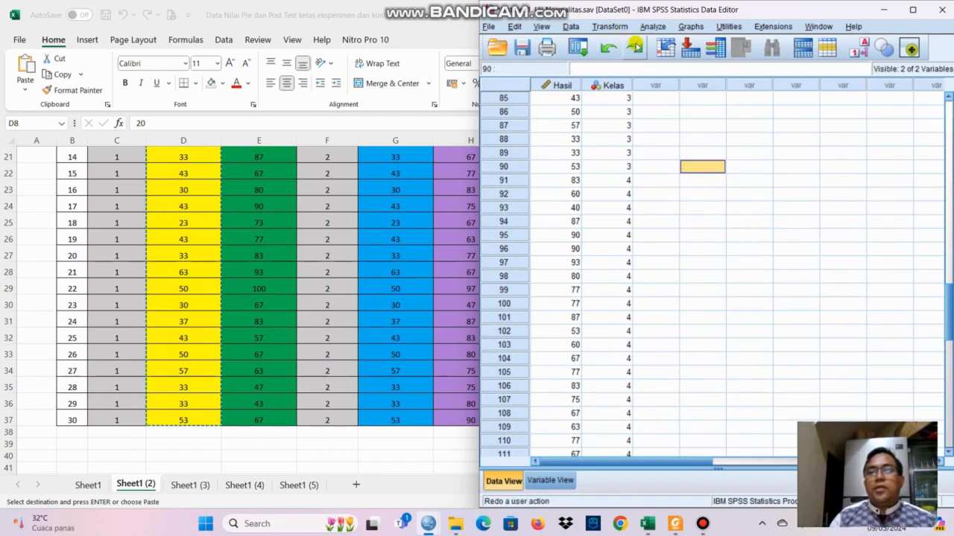
- Open the Explore analysis and remove Hasil Belajar from the dependent list and Kode Kelas from the factor list
left_click(652, 28)
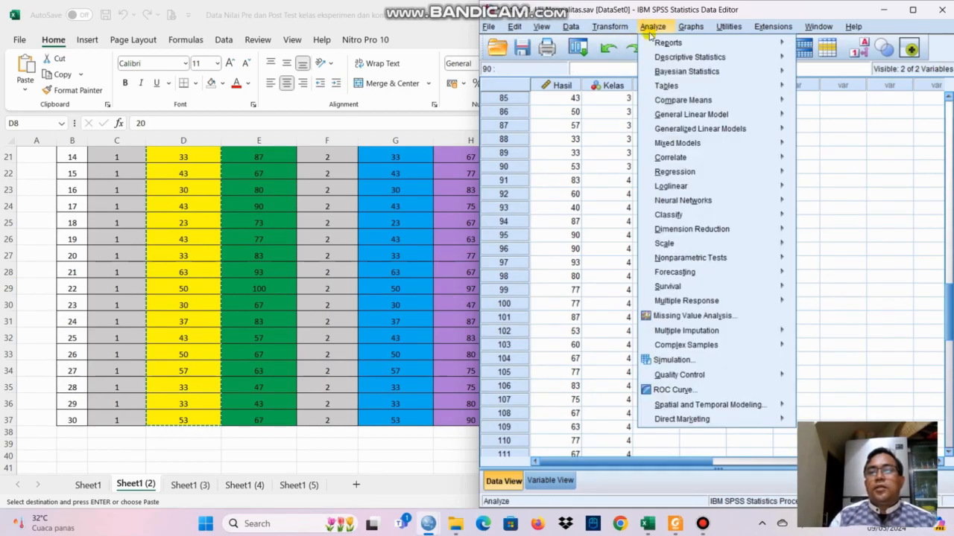
mouse_move(660, 57)
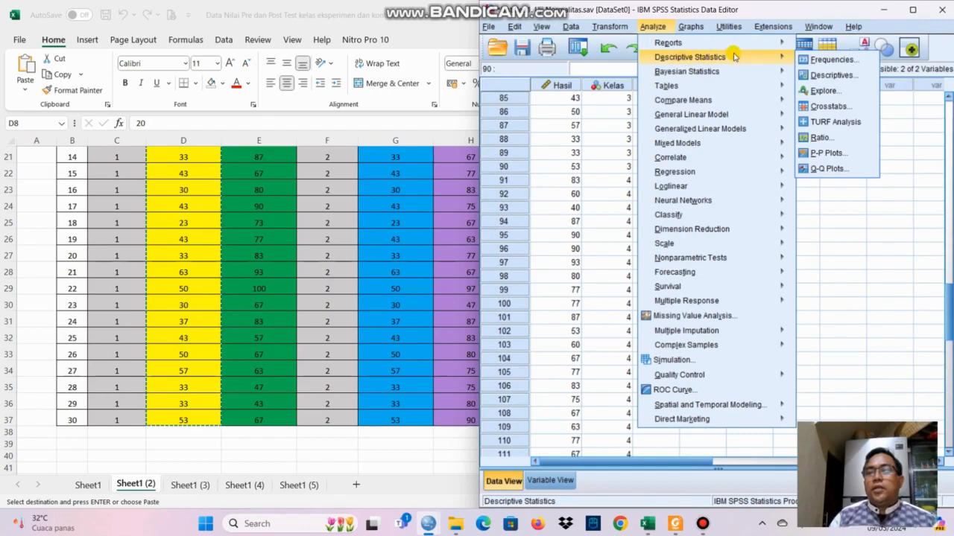
left_click(822, 91)
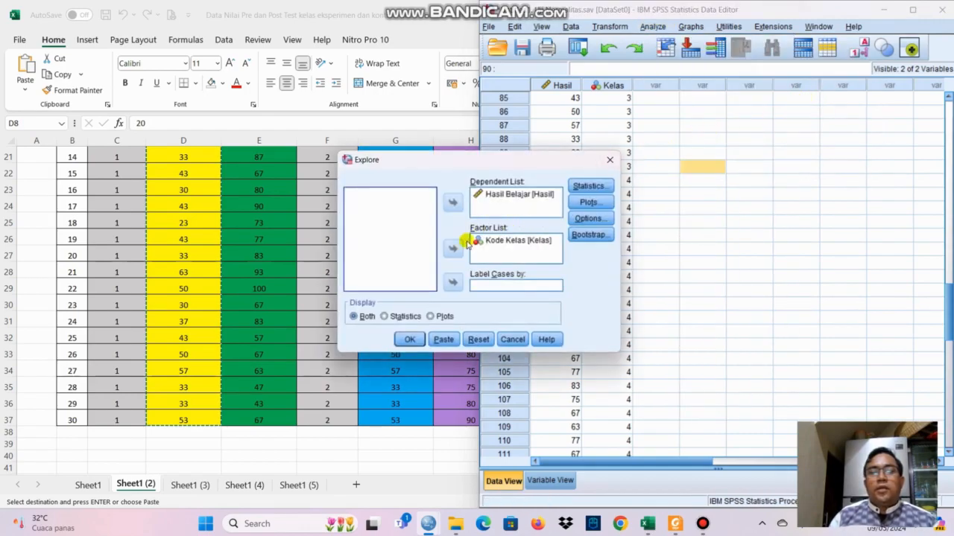
left_click(500, 195)
left_click(453, 202)
left_click(493, 241)
left_click(453, 250)
- Assign Hasil Belajar as the dependent variable and Kode Kelas as the factor in the Explore analysis
left_click(393, 194)
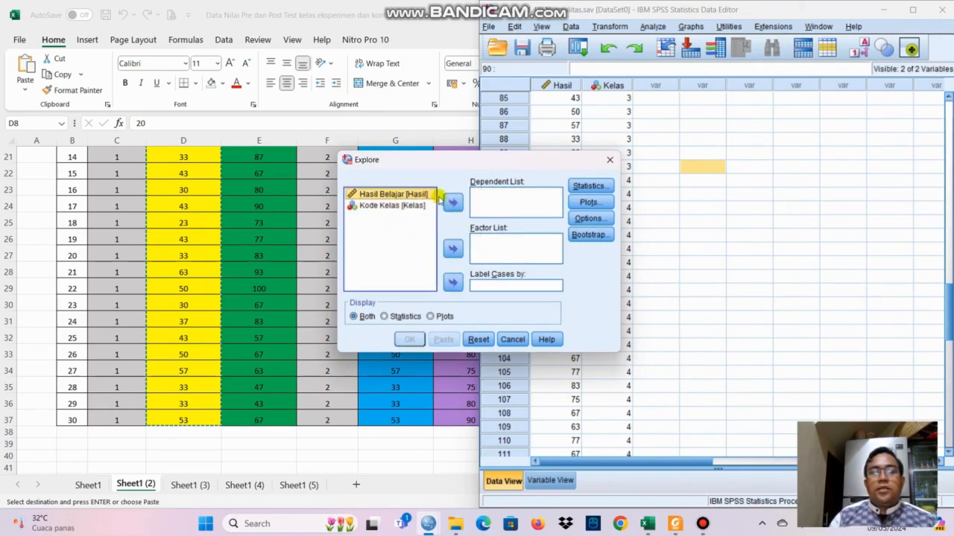
left_click(452, 202)
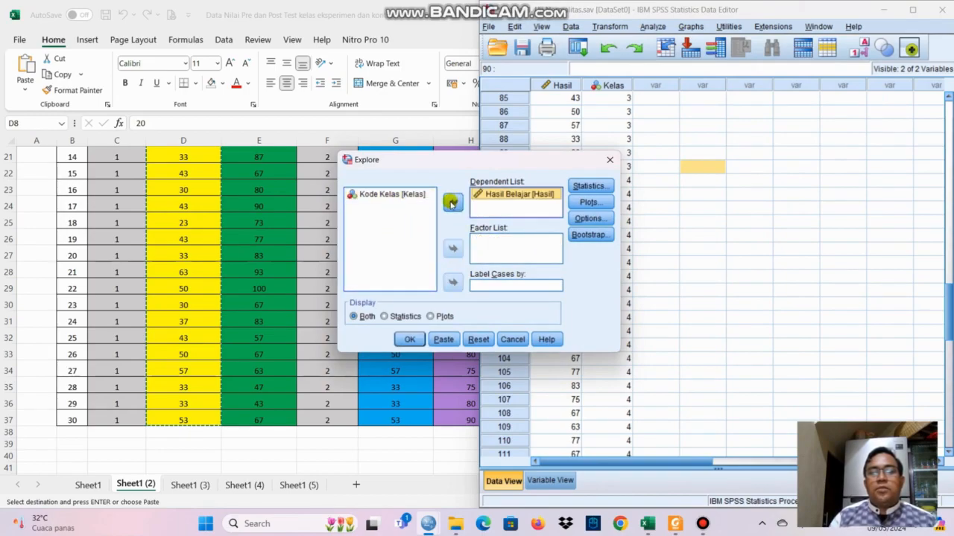
left_click(411, 195)
left_click(451, 250)
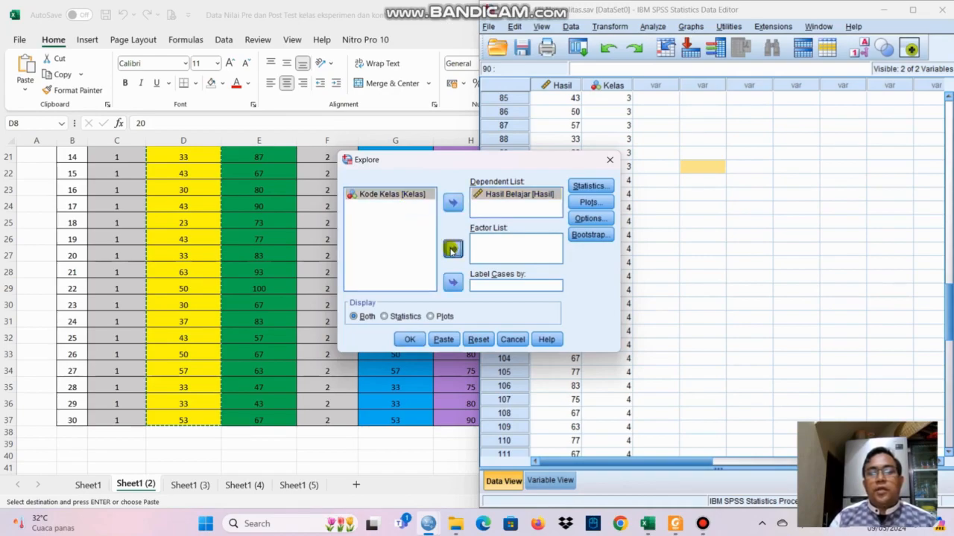
- Run Explore with the histogram and normality plots with tests kept enabled in its plot options
left_click(588, 203)
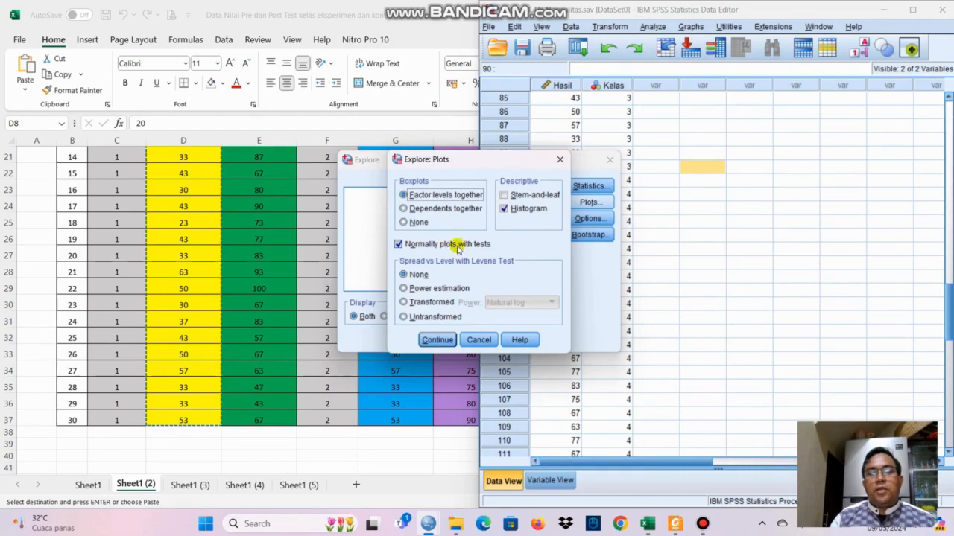
left_click(437, 341)
left_click(413, 339)
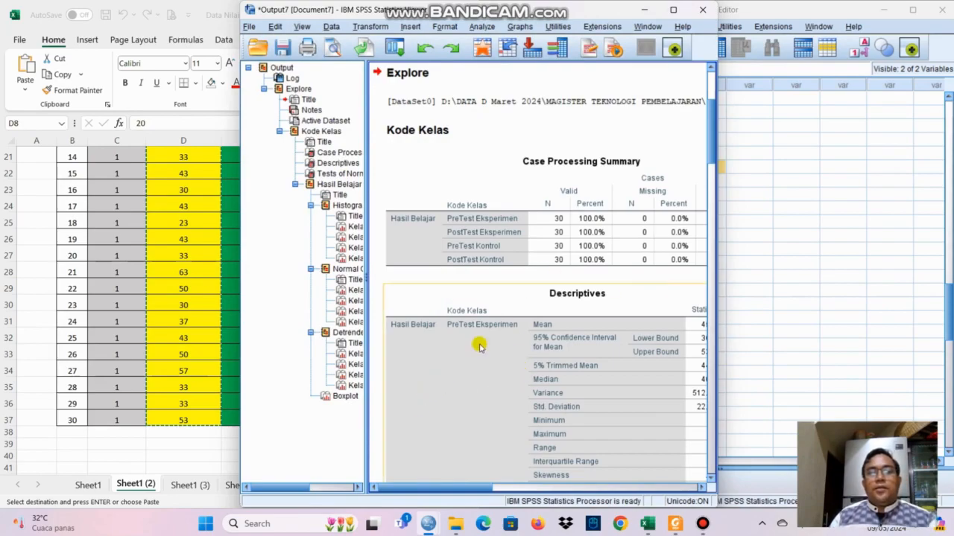
- Arrange the output viewer side by side with the Penjelasan PDF and show the PDF's Tests of Normality table
mouse_move(673, 10)
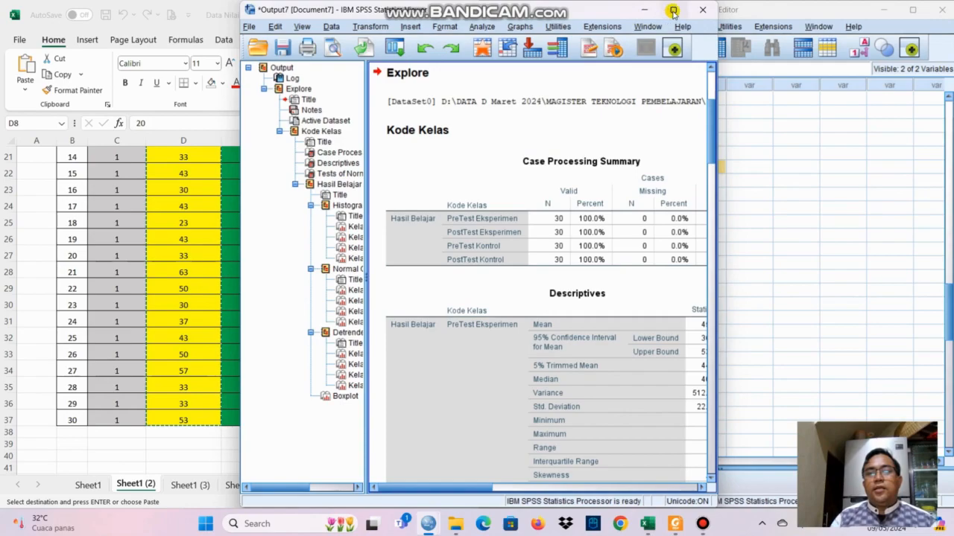
left_click(655, 93)
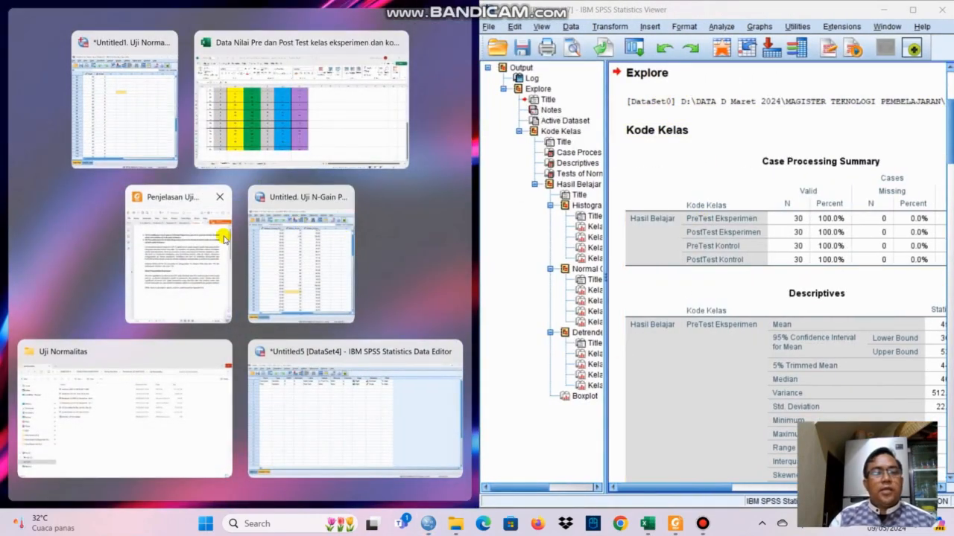
left_click(194, 261)
scroll(213, 261, "down", 10)
scroll(213, 260, "down", 2)
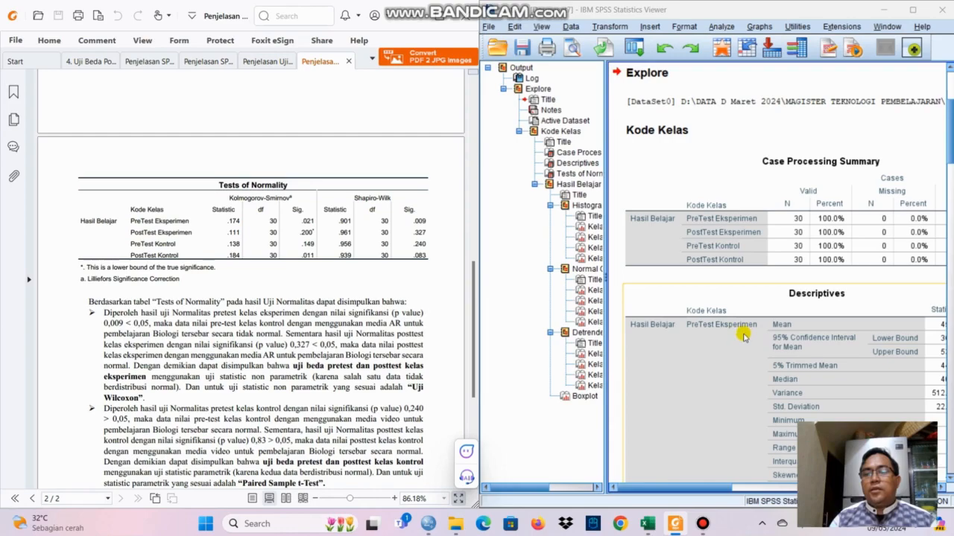
- Locate the Tests of Normality table in the Explore output and view its Shapiro-Wilk significance values beside the PDF
scroll(805, 307, "down", 10)
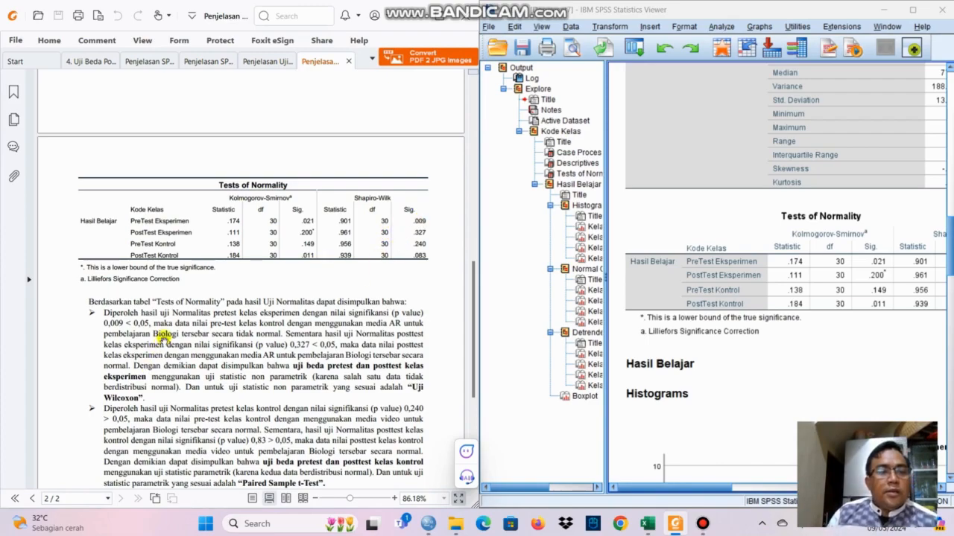
scroll(170, 328, "down", 1)
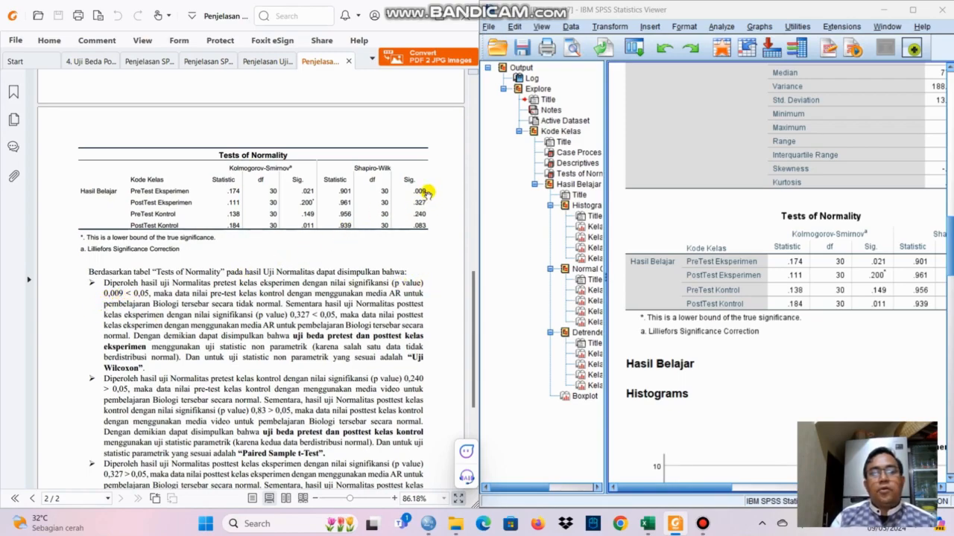
left_click_drag(681, 488, 743, 486)
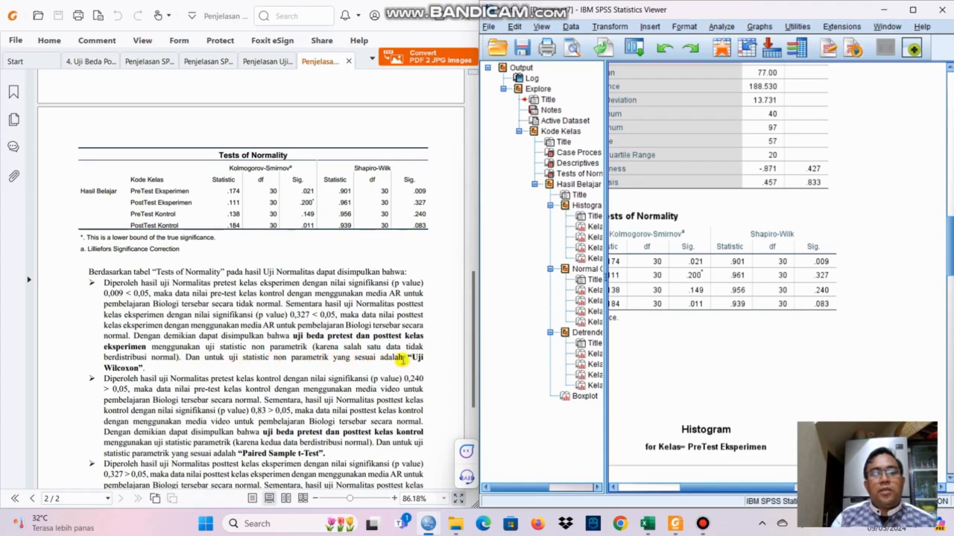
- Read the PDF's normality conclusions for the experimental and control classes and the difference test recommended for each comparison
scroll(141, 375, "down", 1)
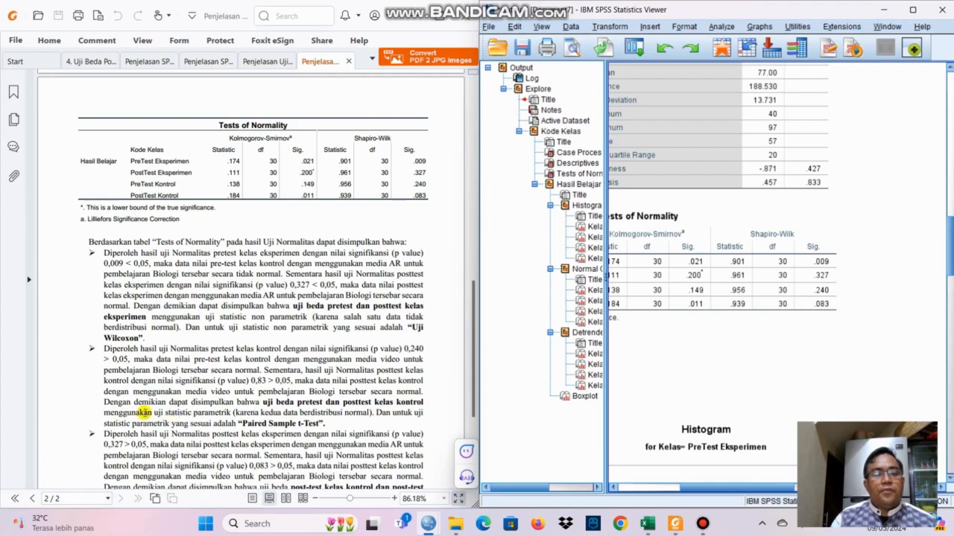
scroll(264, 406, "down", 1)
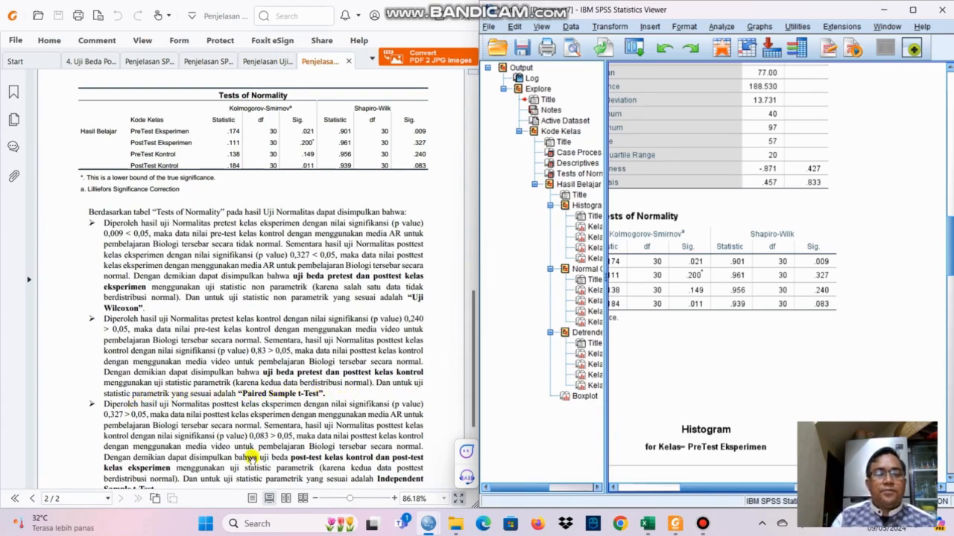
scroll(231, 456, "down", 1)
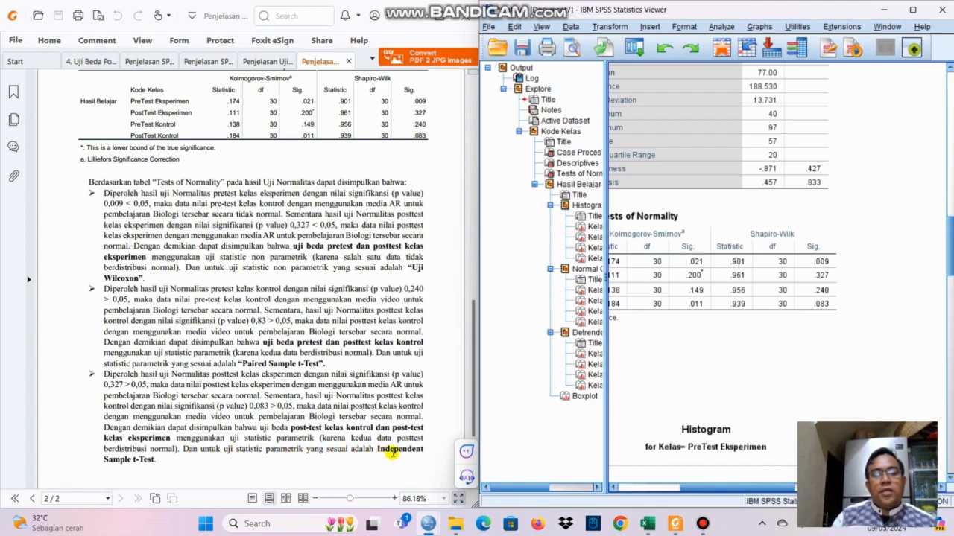
scroll(298, 421, "down", 3)
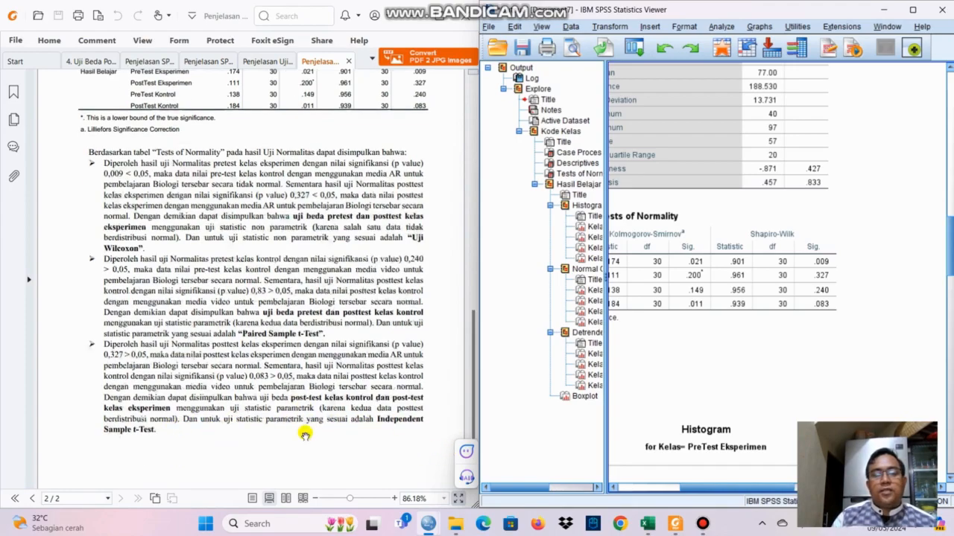
scroll(304, 436, "up", 4)
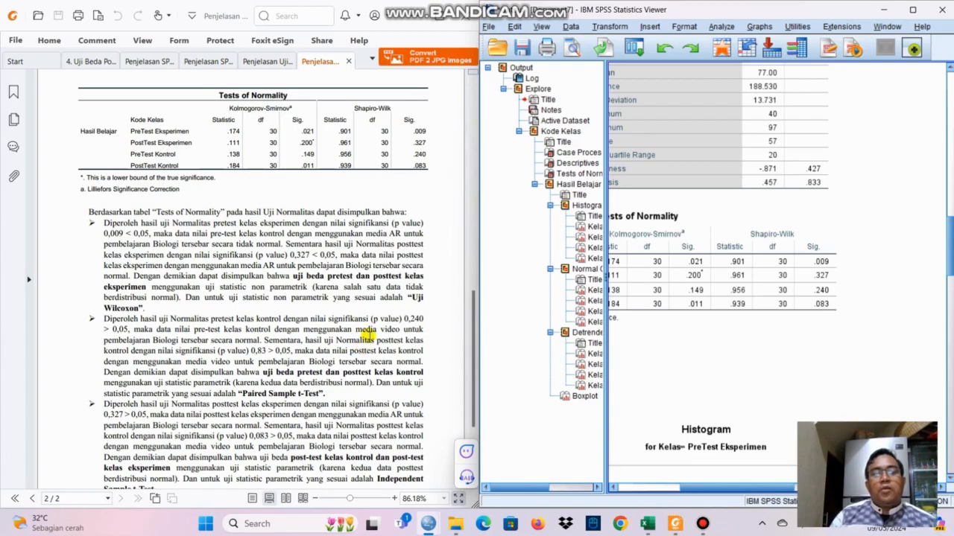
scroll(369, 335, "up", 4)
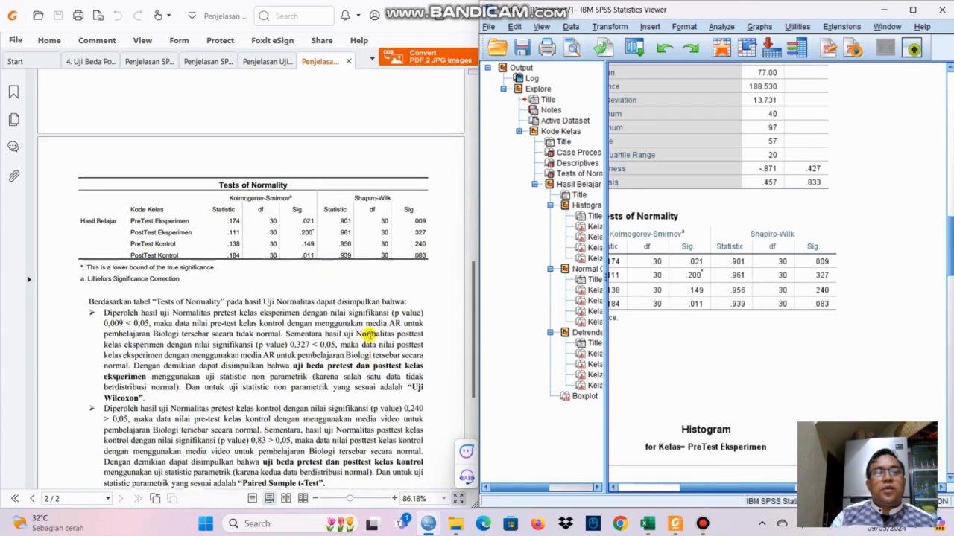
scroll(368, 335, "up", 3)
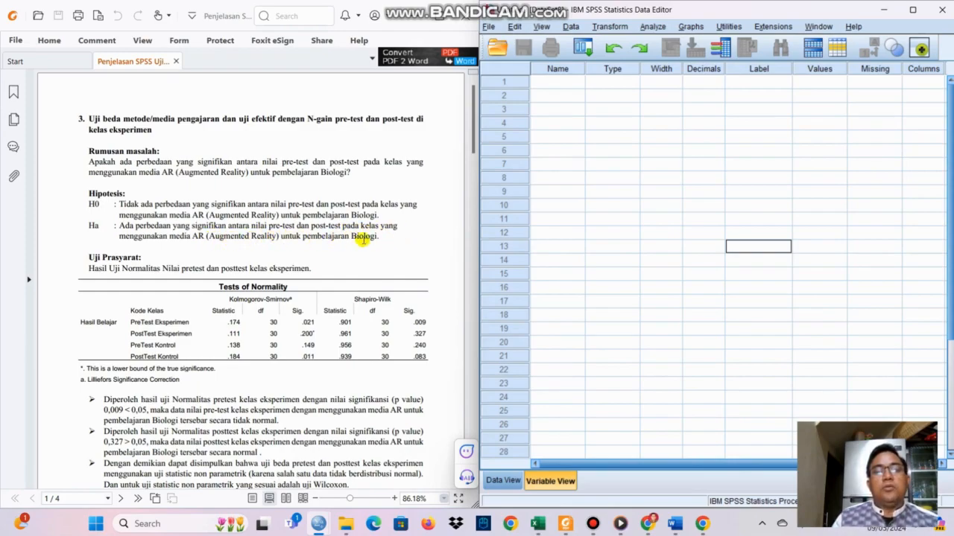
- Read the PDF's experimental-class problem statement, hypotheses and normality conclusions, followed by its Paired Sample t-Test concept and procedure
scroll(378, 240, "down", 2)
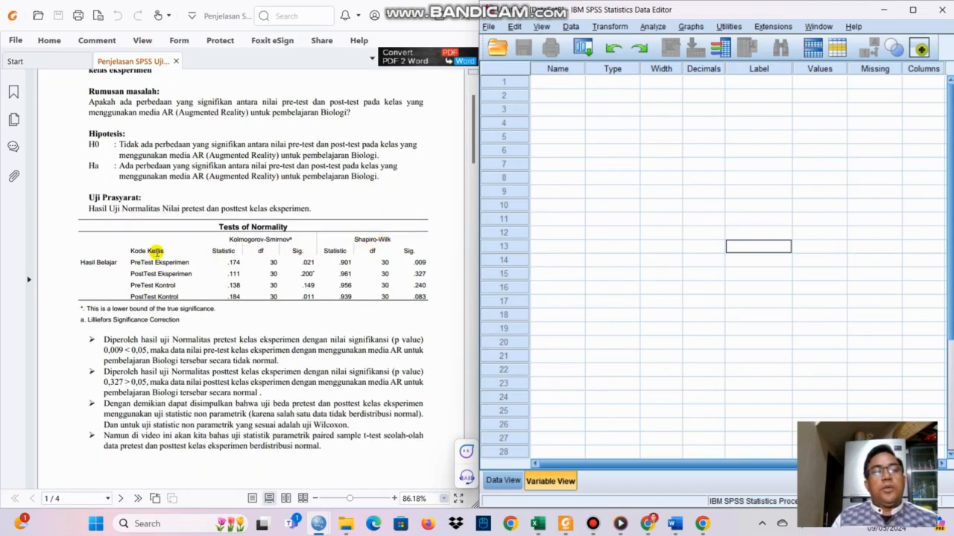
scroll(157, 246, "up", 1)
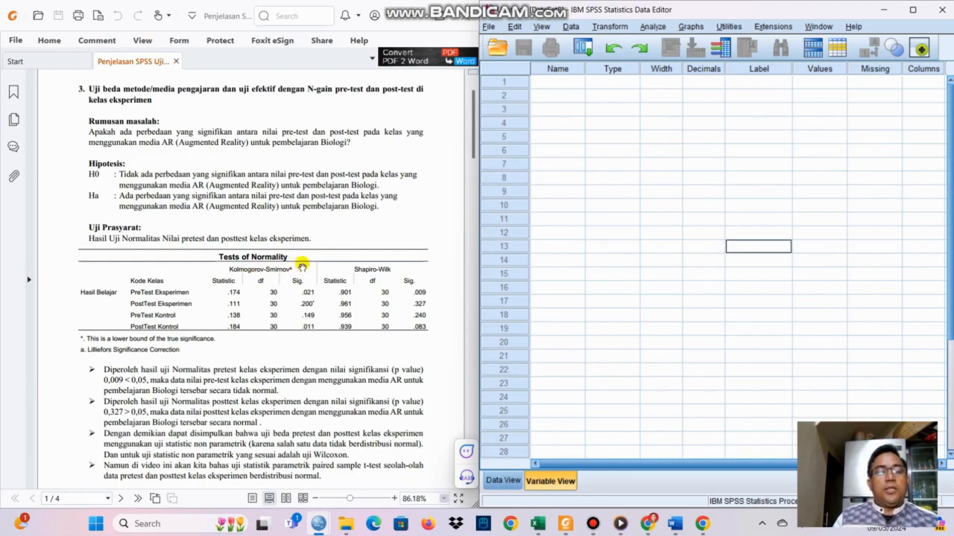
scroll(164, 374, "down", 3)
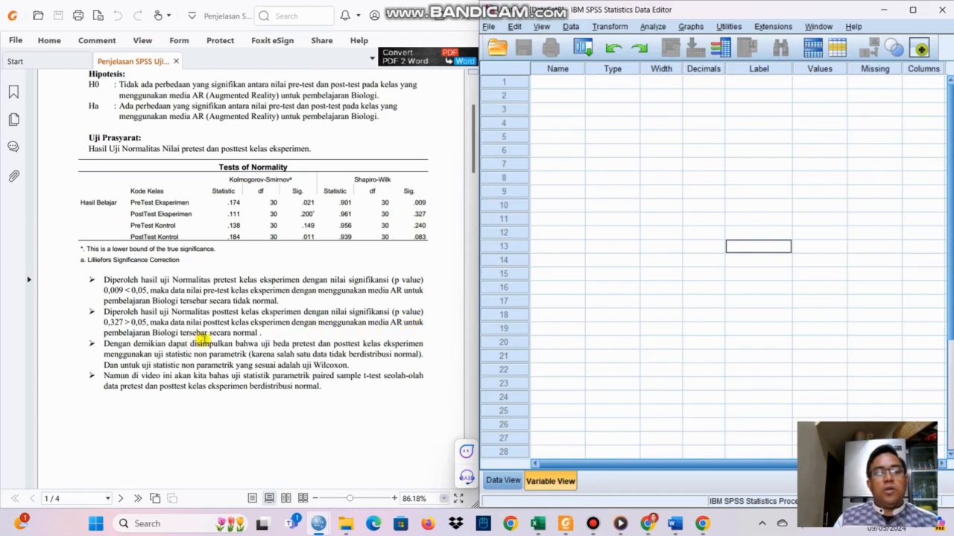
scroll(265, 341, "down", 2)
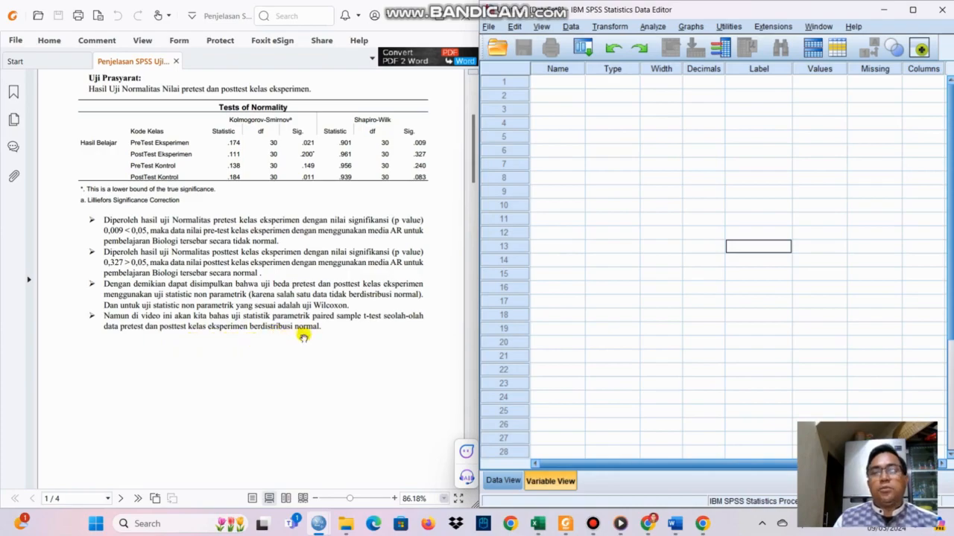
scroll(339, 345, "down", 3)
scroll(339, 345, "down", 5)
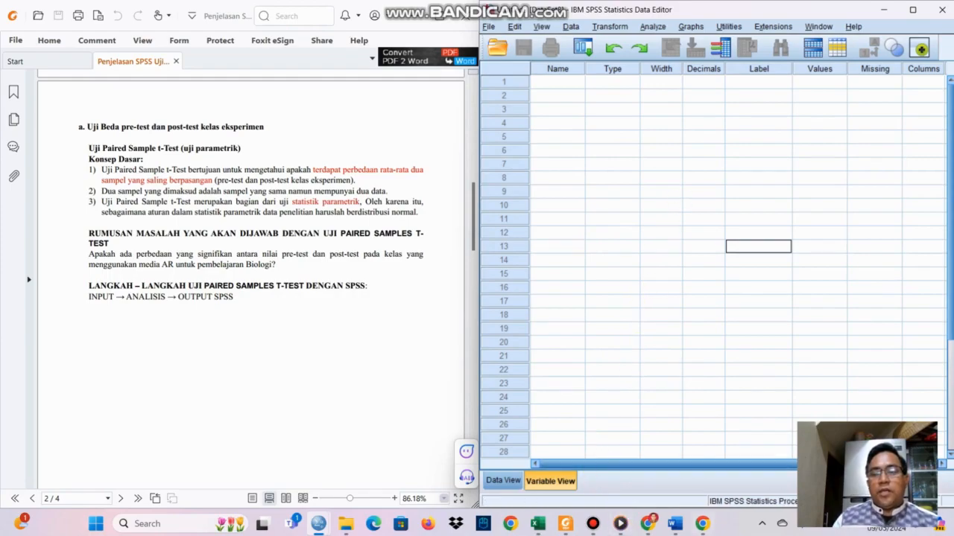
- View the biology score table in the Excel workbook, and bring the SPSS Data Editor and the Penjelasan PDF back side by side
left_click(552, 527)
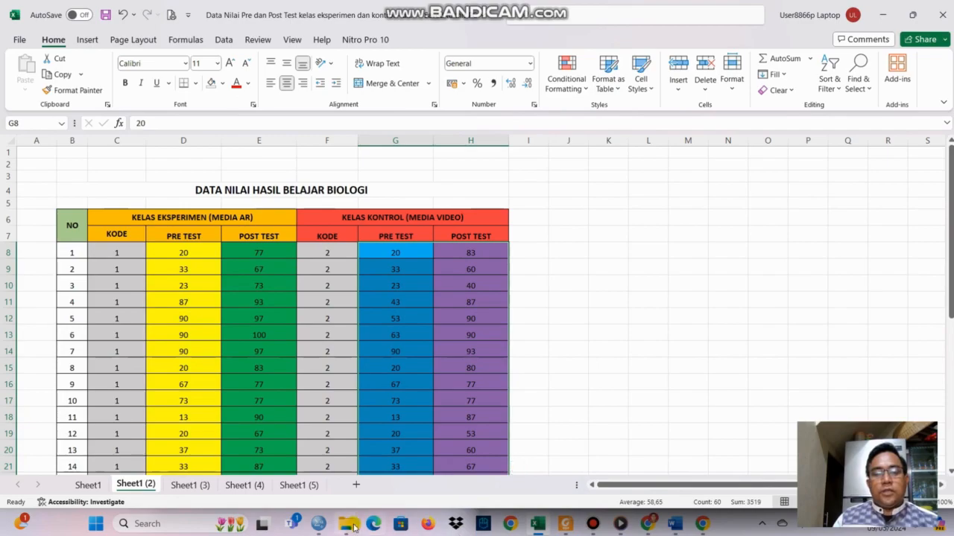
mouse_move(318, 525)
left_click(578, 477)
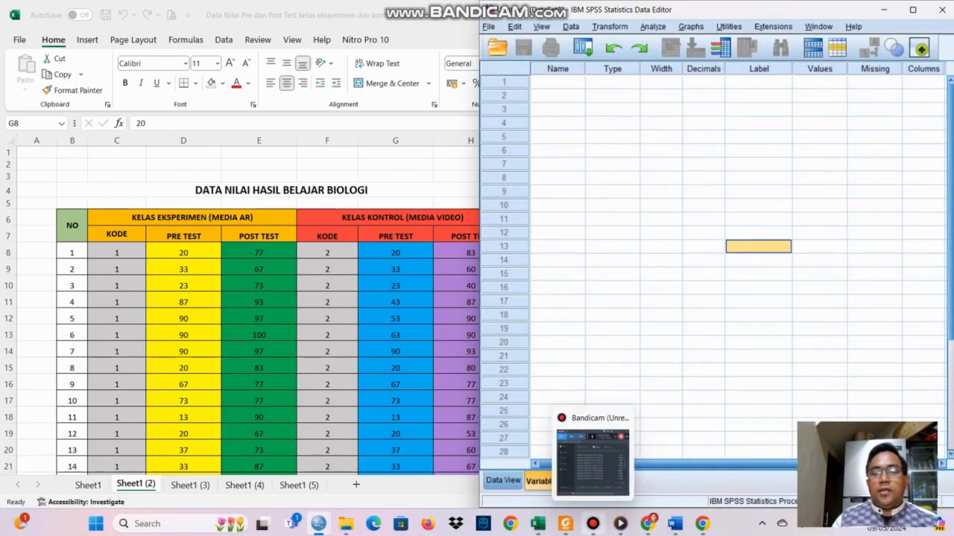
left_click(565, 524)
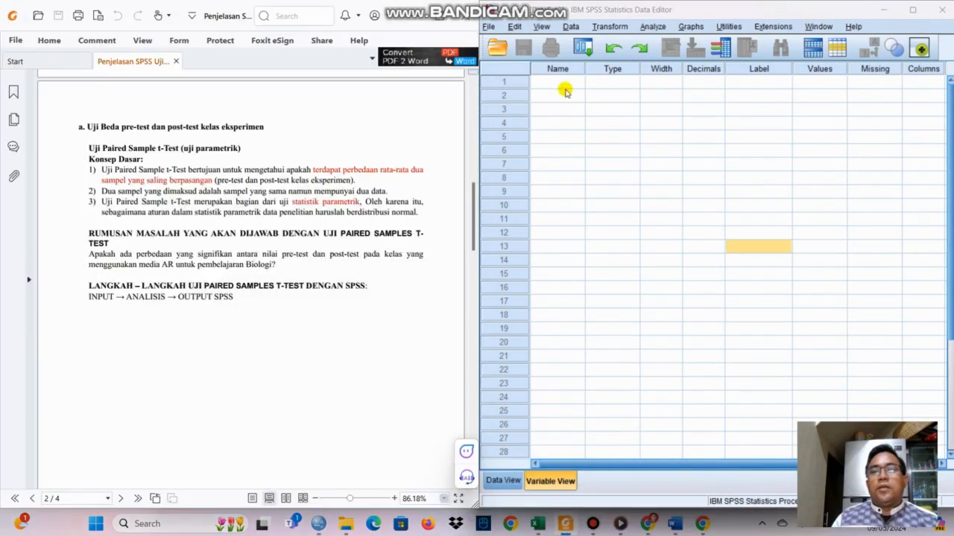
- Define three variables named Kelompok, Pre and Post in the SPSS variable definitions
left_click(555, 481)
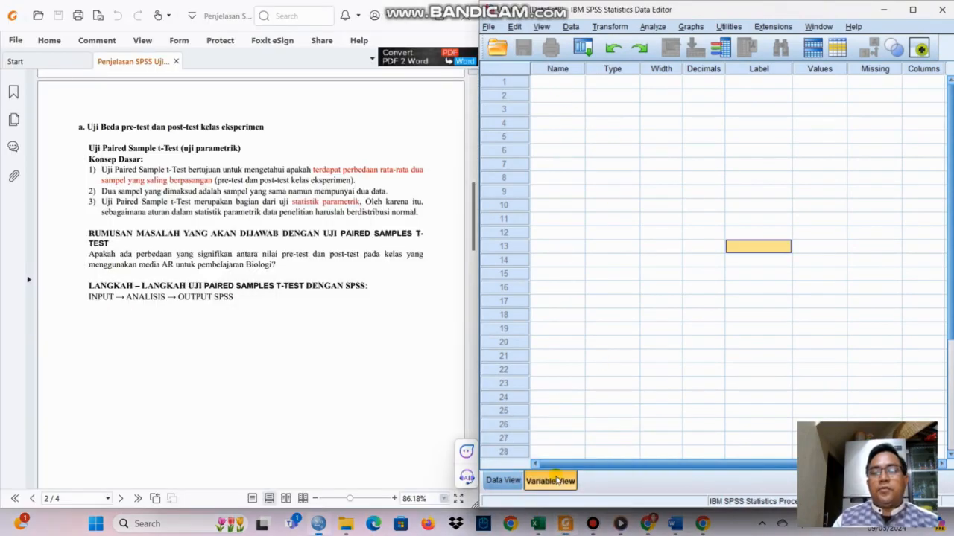
left_click(561, 82)
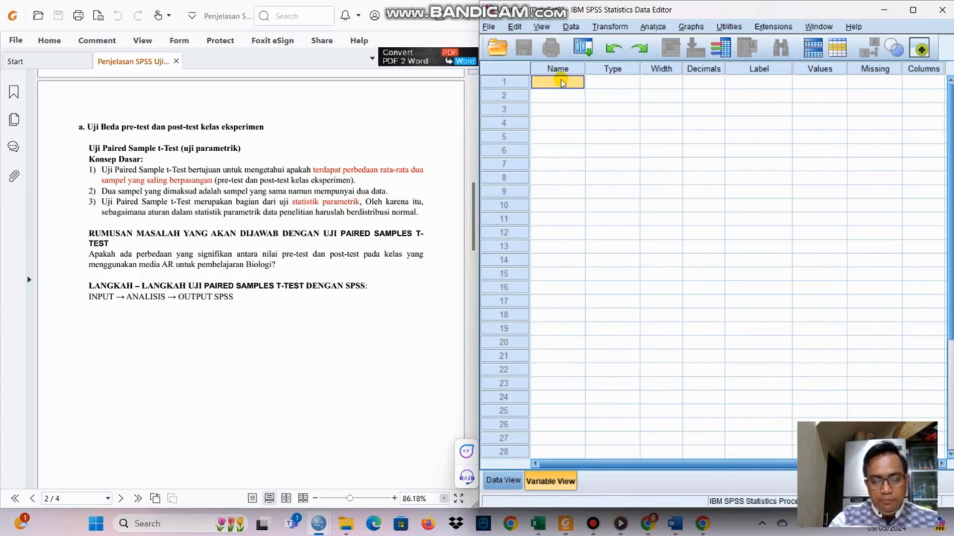
type("Kelompok")
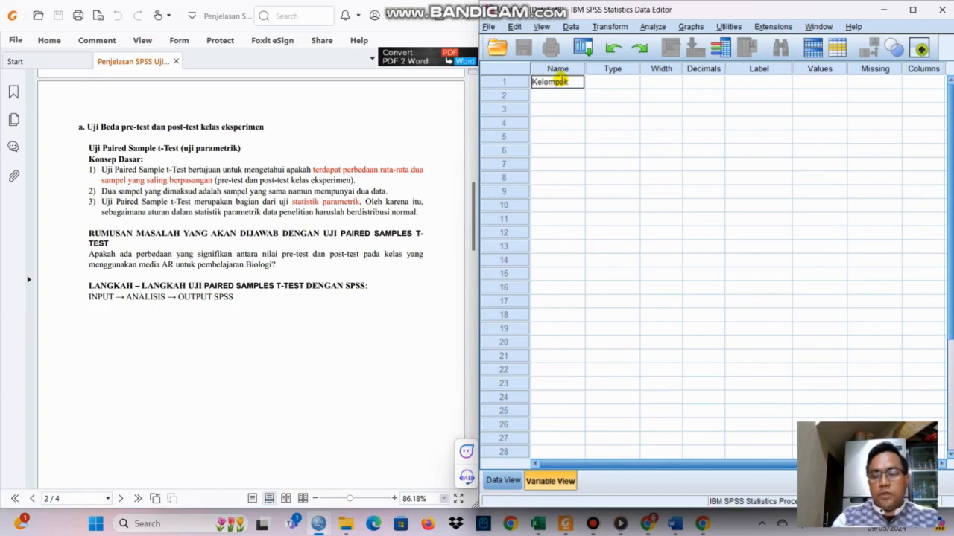
key("Return")
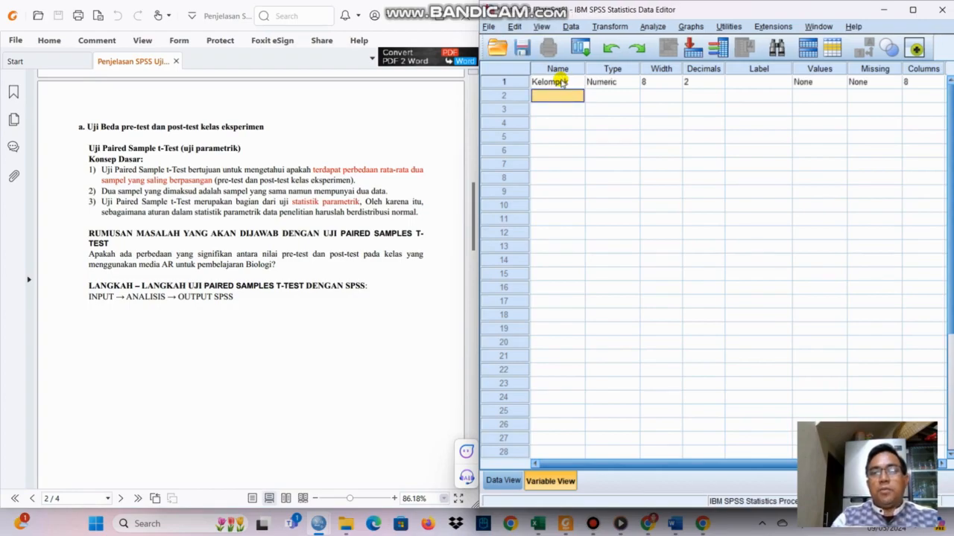
type("Pre")
key("Return")
type("P")
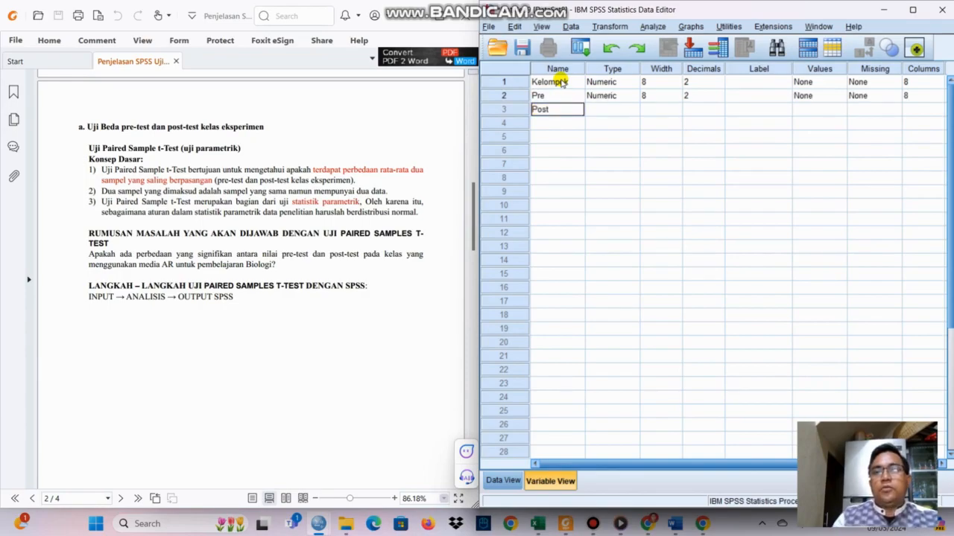
- Set the decimals of the Kelompok, Pre and Post variables to 0
left_click(720, 83)
left_click(722, 79)
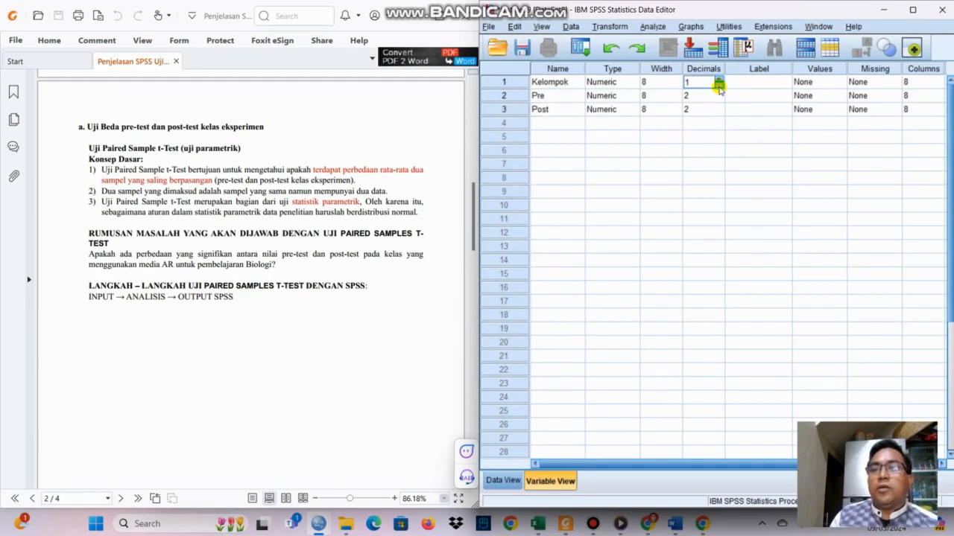
left_click(718, 96)
left_click(719, 99)
left_click(718, 112)
left_click(718, 112)
left_click(718, 112)
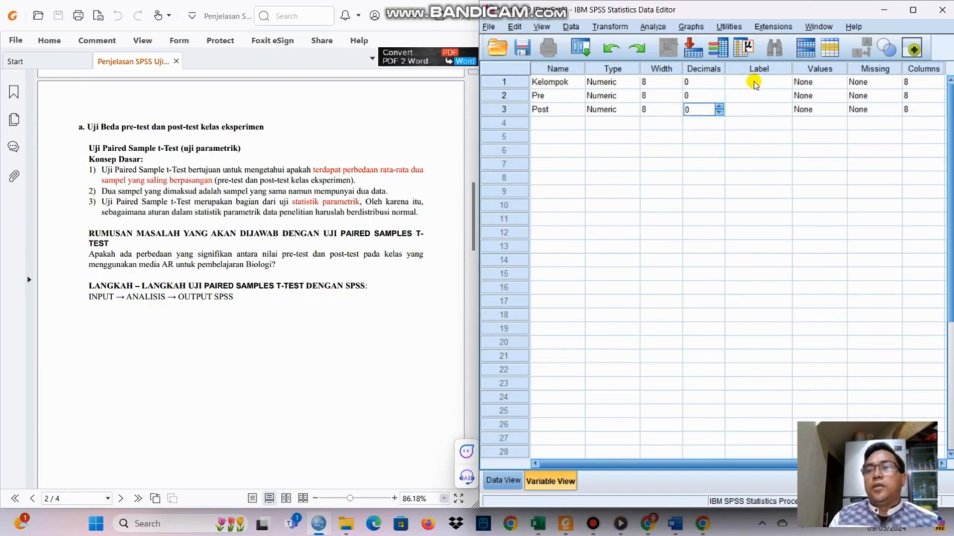
- Label the Kelompok variable Kode Kelas and assign its value 1 the label Kelas Eksperimen
left_click(754, 84)
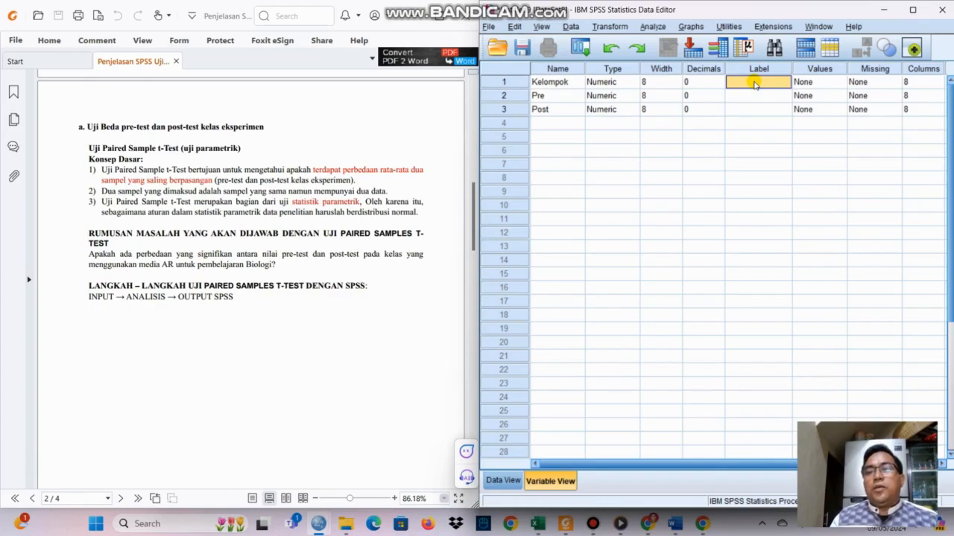
type("Kode Kelas")
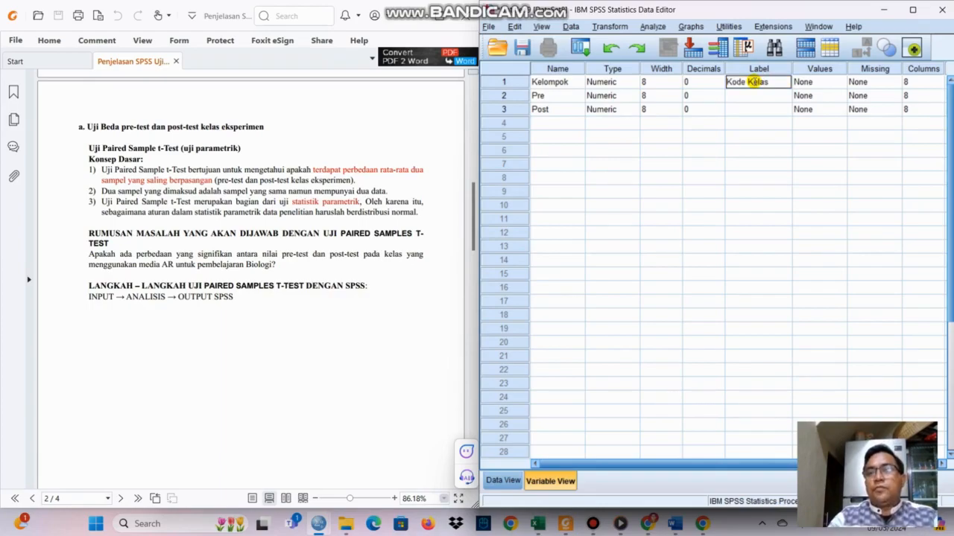
left_click(825, 82)
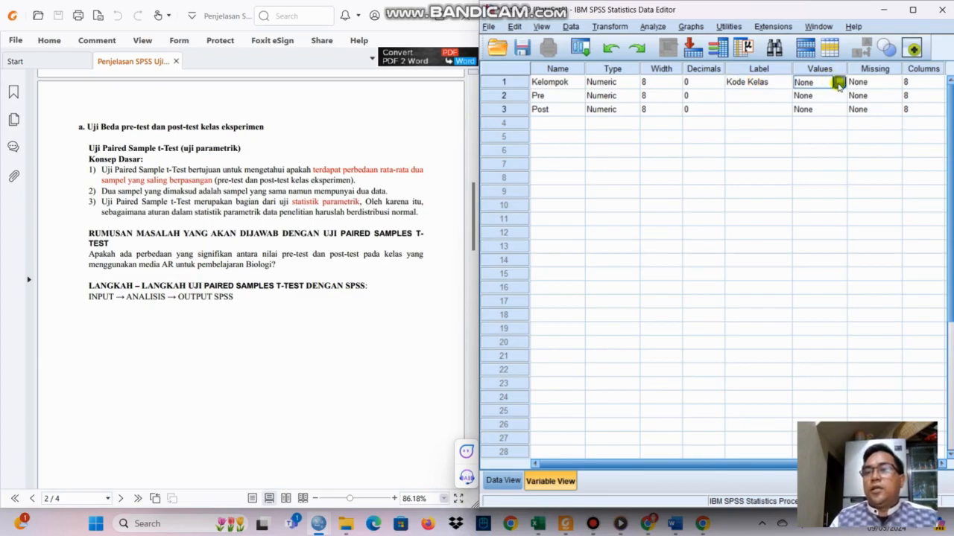
left_click(839, 82)
type("1")
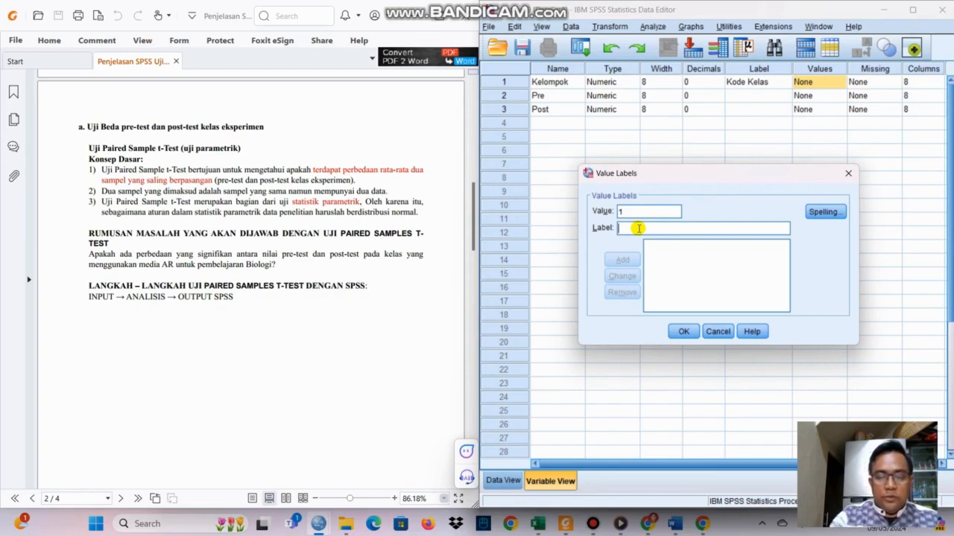
type("Kelas Eksperimen")
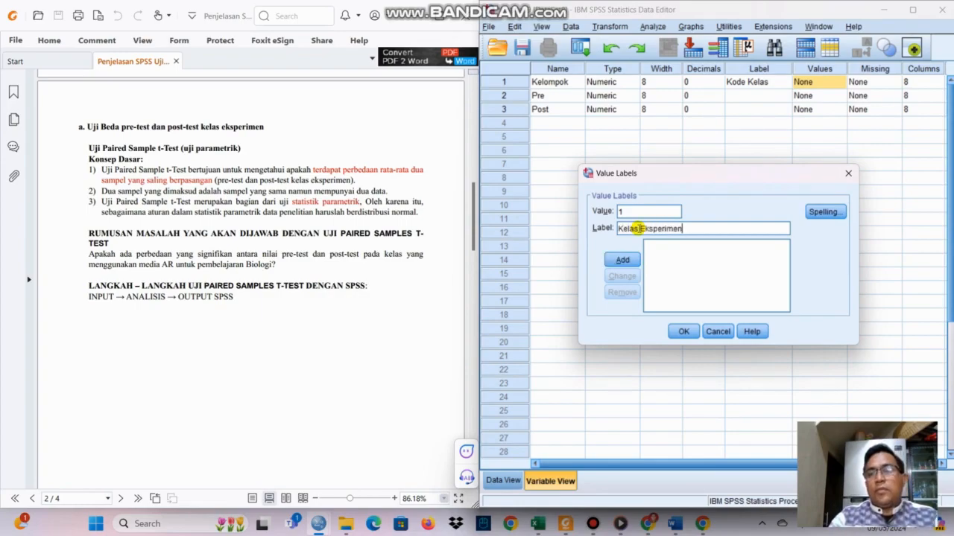
left_click(622, 259)
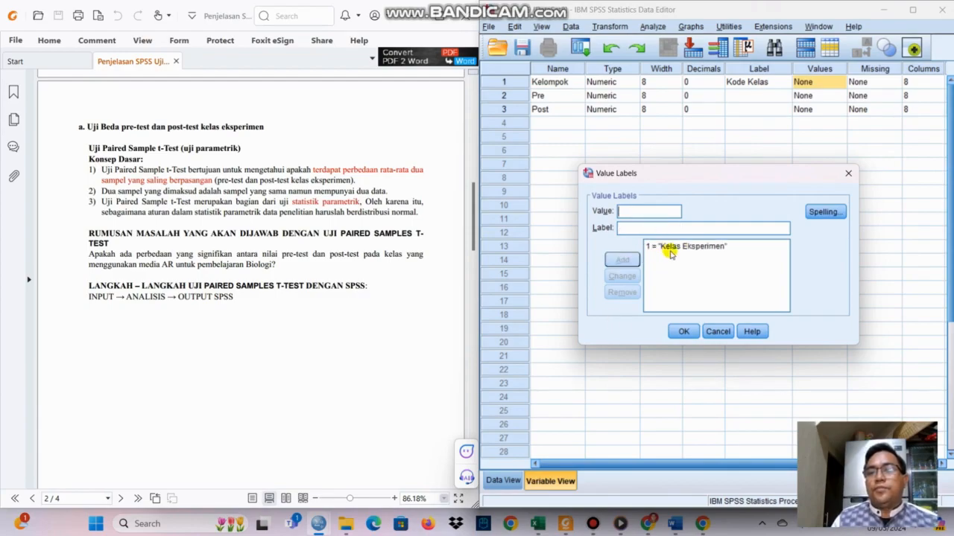
left_click(684, 332)
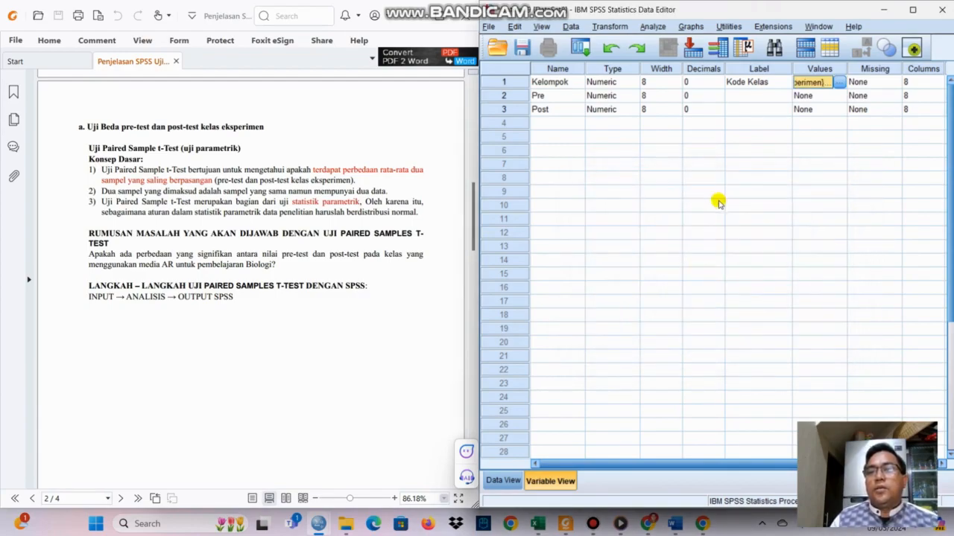
- Label the Pre variable Pre Test Kelas Eksperimen and the Post variable Post Test Kelas Eksperimen
left_click(751, 95)
type("Pre Test")
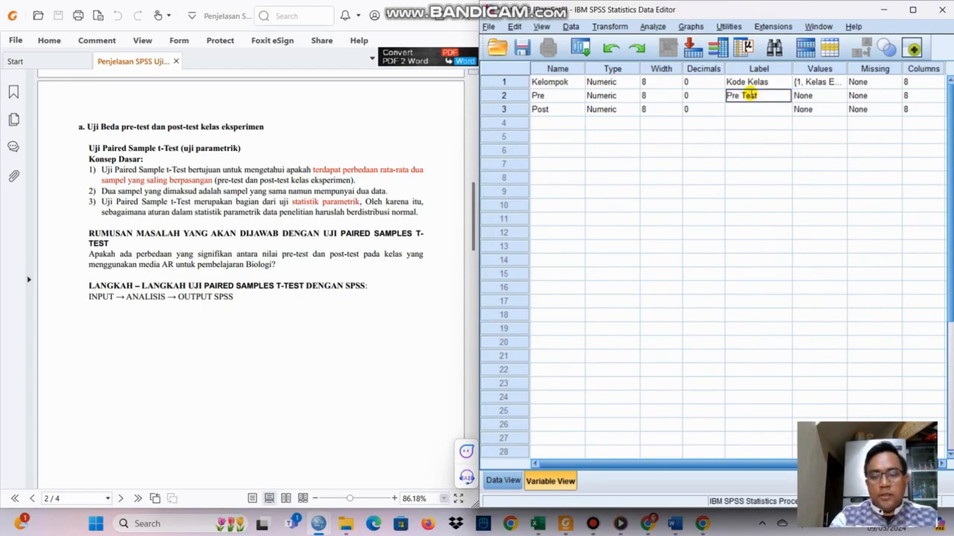
type("Eksperimen")
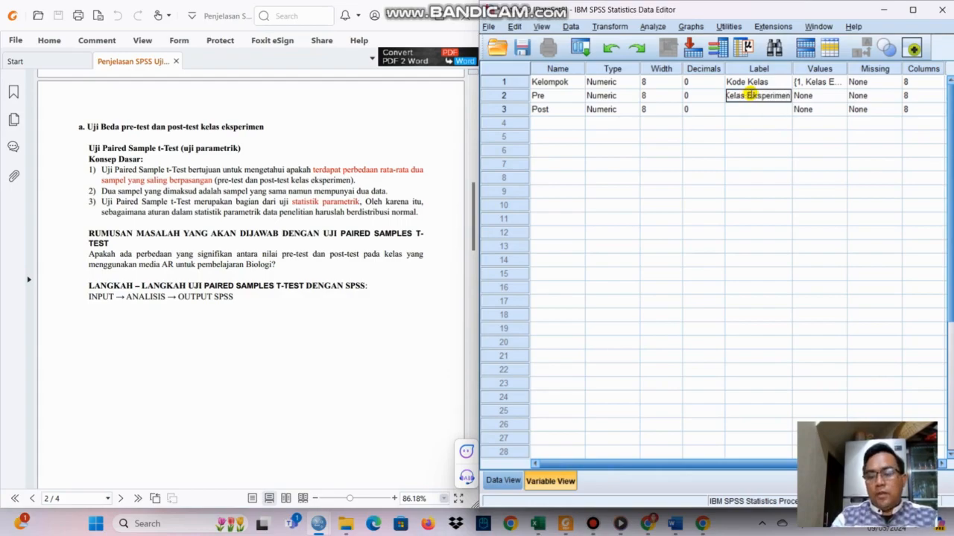
key("Return")
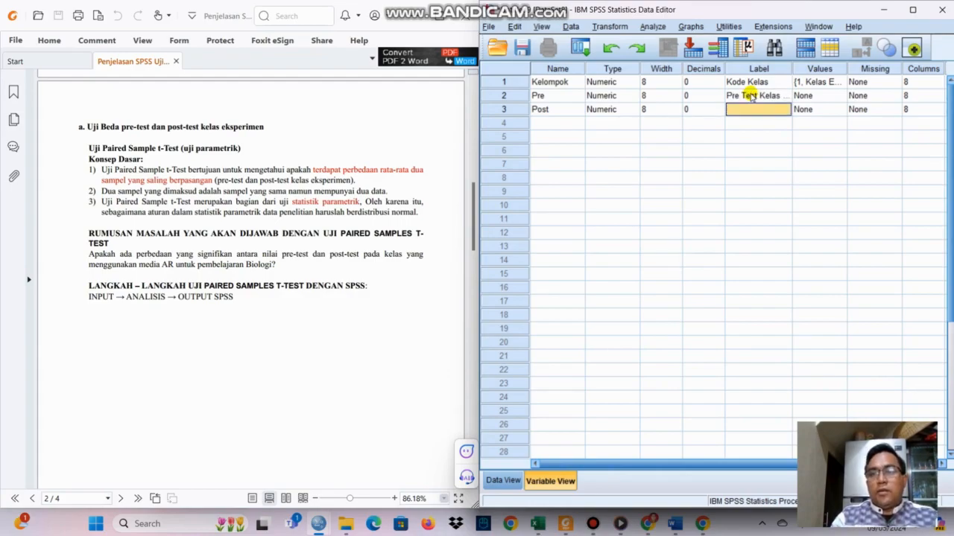
type("Post Test")
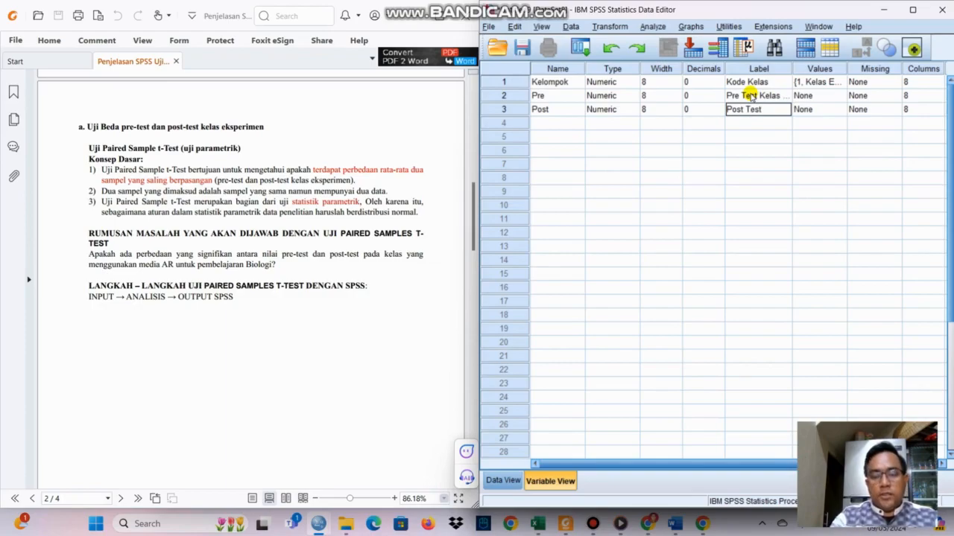
type(" Kelas Eksperimen")
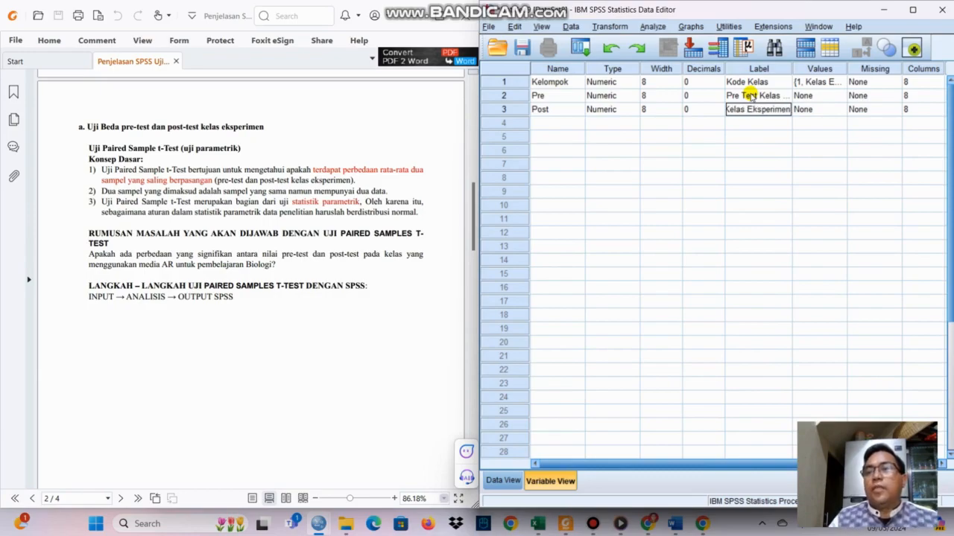
- Set the measurement level of Kelompok to Nominal and of Pre and Post to Scale
left_click_drag(679, 463, 791, 464)
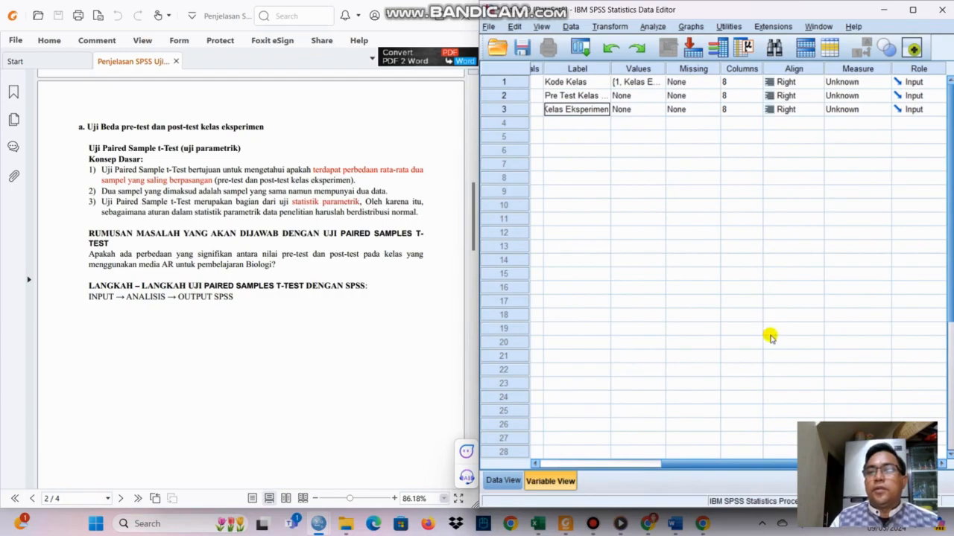
left_click(881, 83)
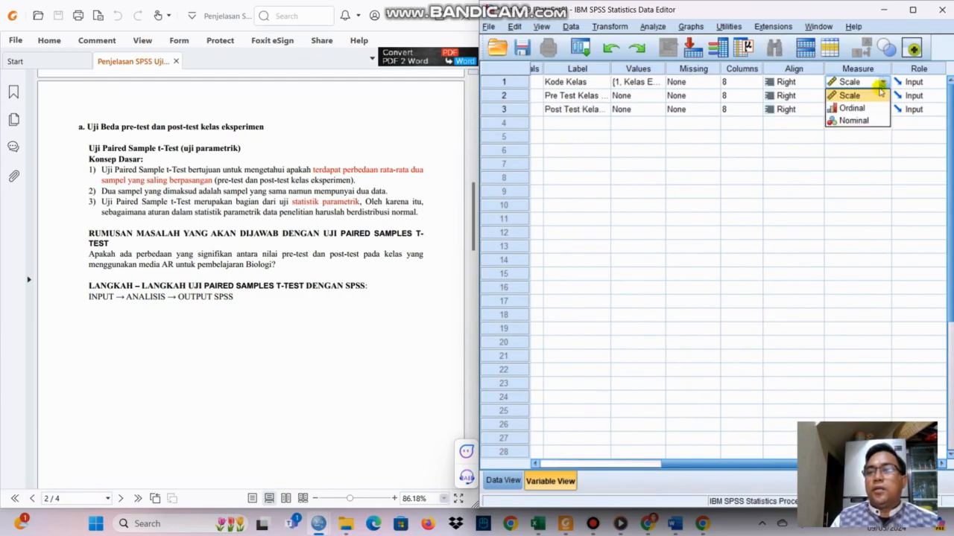
left_click(861, 121)
left_click(880, 96)
left_click(849, 109)
left_click(882, 109)
left_click(852, 123)
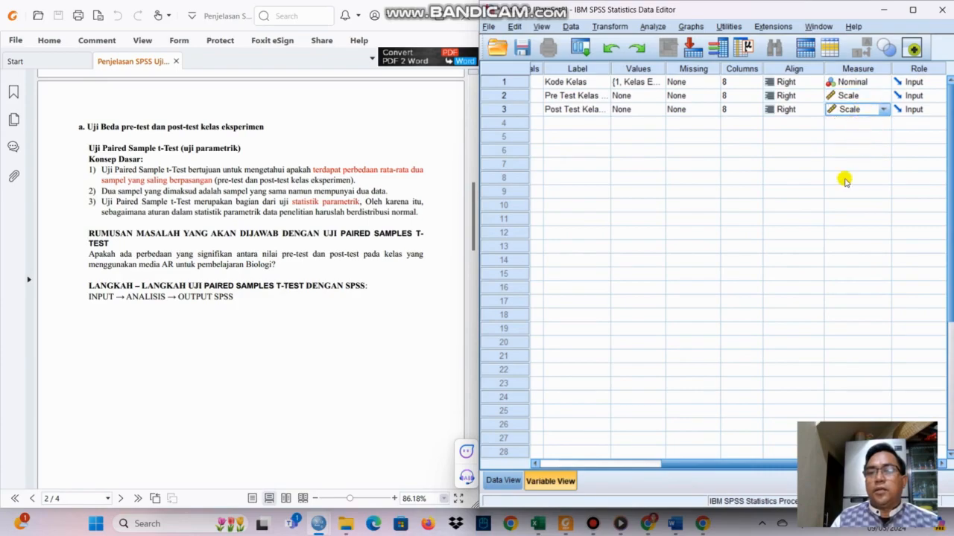
- Show the SPSS data grid, copy the experimental class's codes and pre-test and post-test scores (C8:E37) from Excel's Sheet1 (2), and return to SPSS
left_click(503, 481)
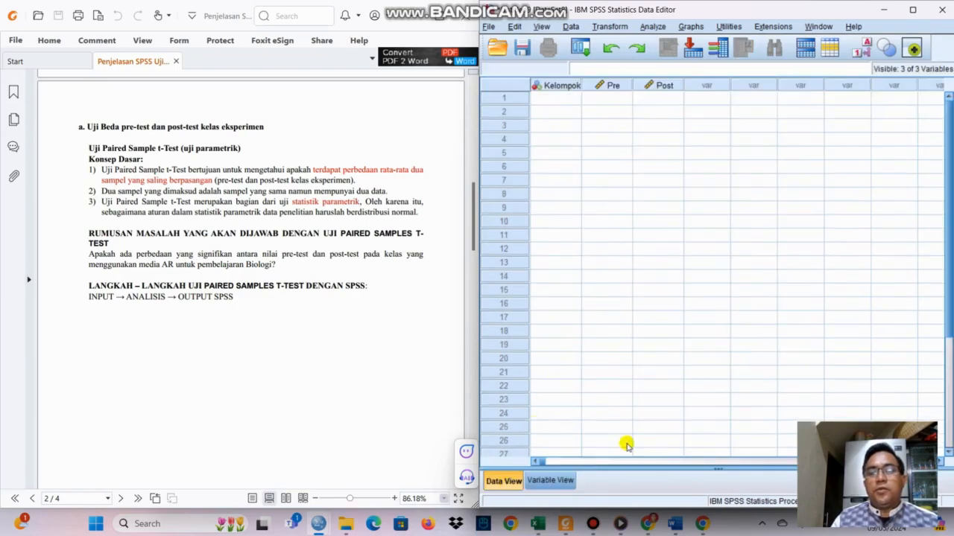
left_click(540, 525)
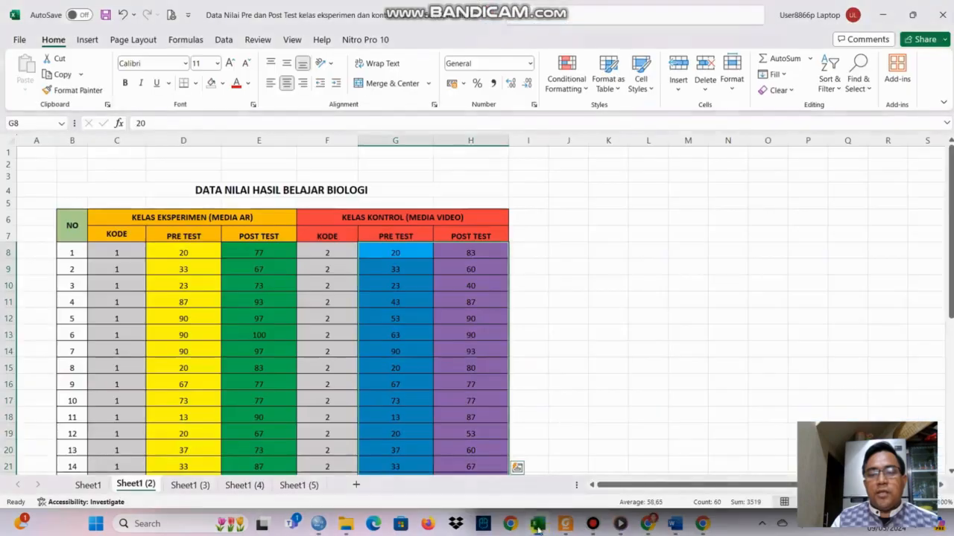
left_click(107, 255)
left_click_drag(108, 253, 243, 453)
key("ctrl+c")
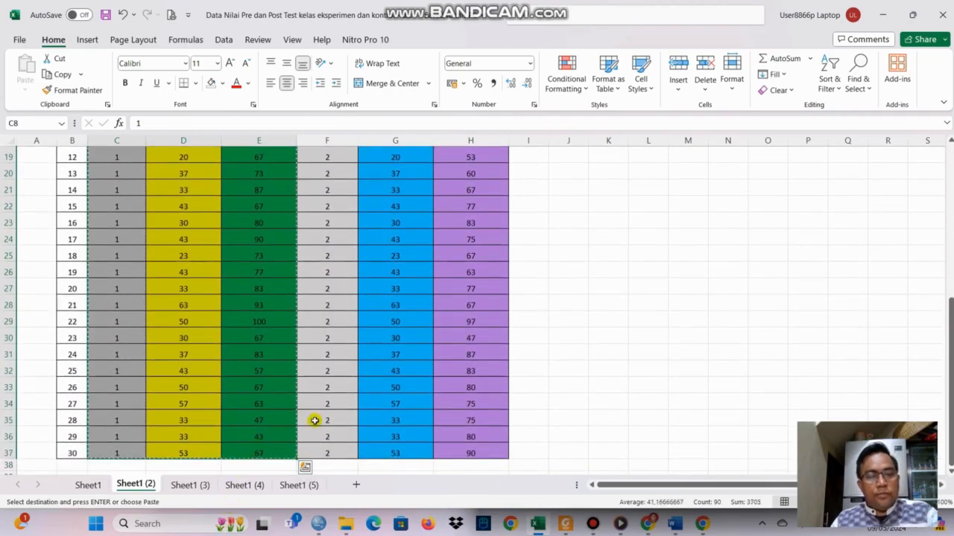
scroll(364, 254, "up", 6)
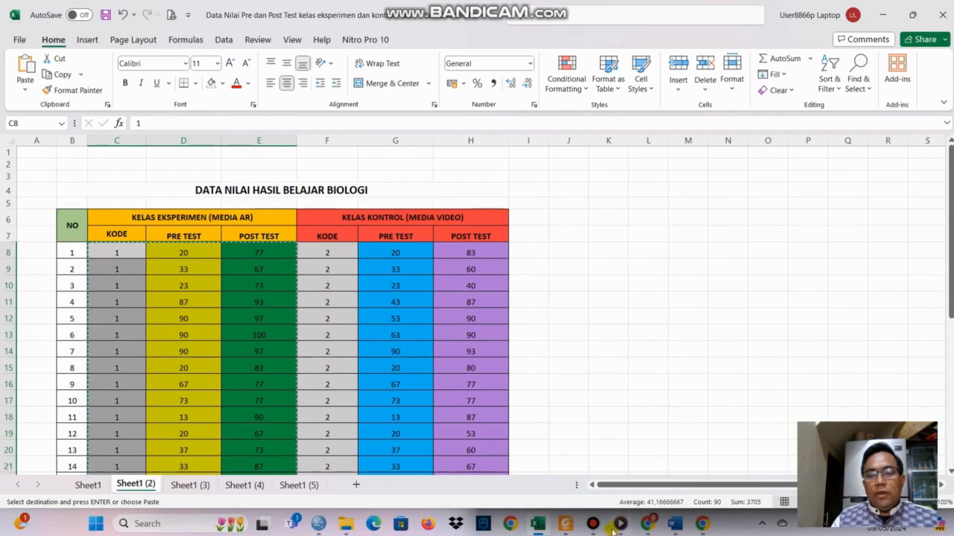
left_click(318, 524)
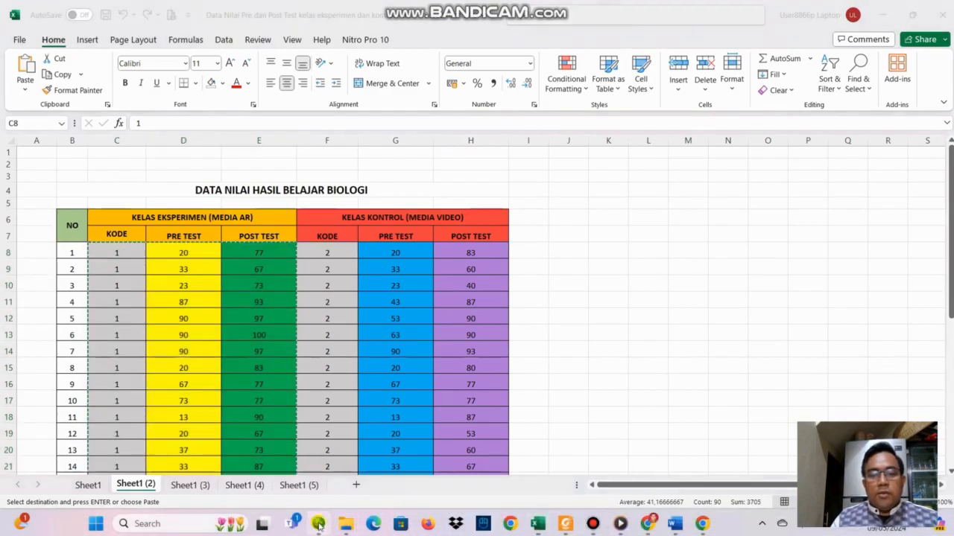
- Paste the copied codes and scores into the Kelompok, Pre and Post columns from row 1, and bring up the PDF guide alongside the data
left_click(584, 480)
left_click(565, 100)
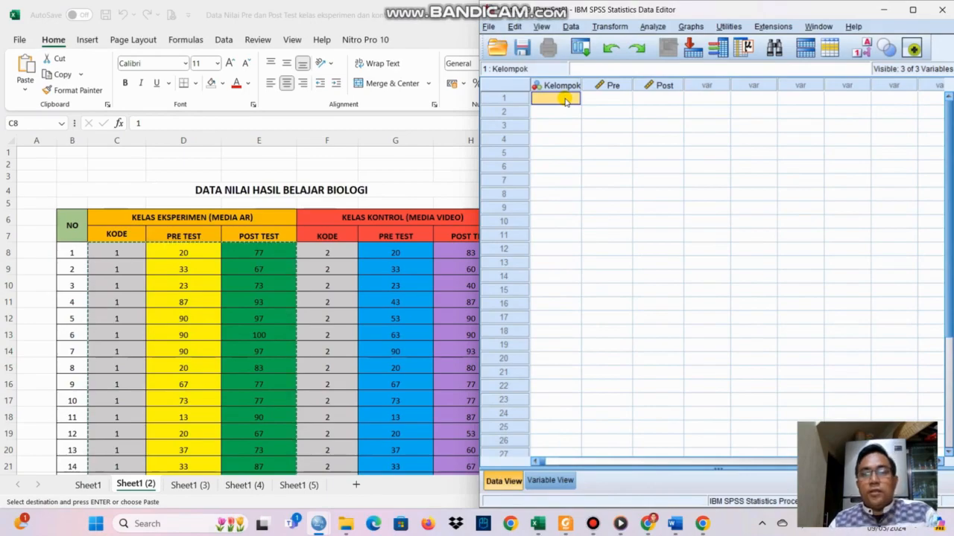
key("ctrl+v")
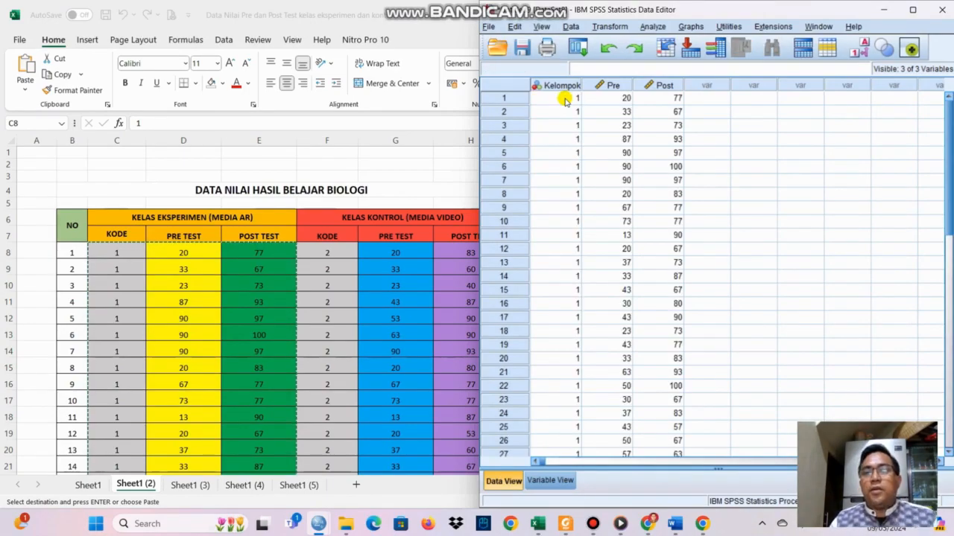
scroll(613, 192, "down", 5)
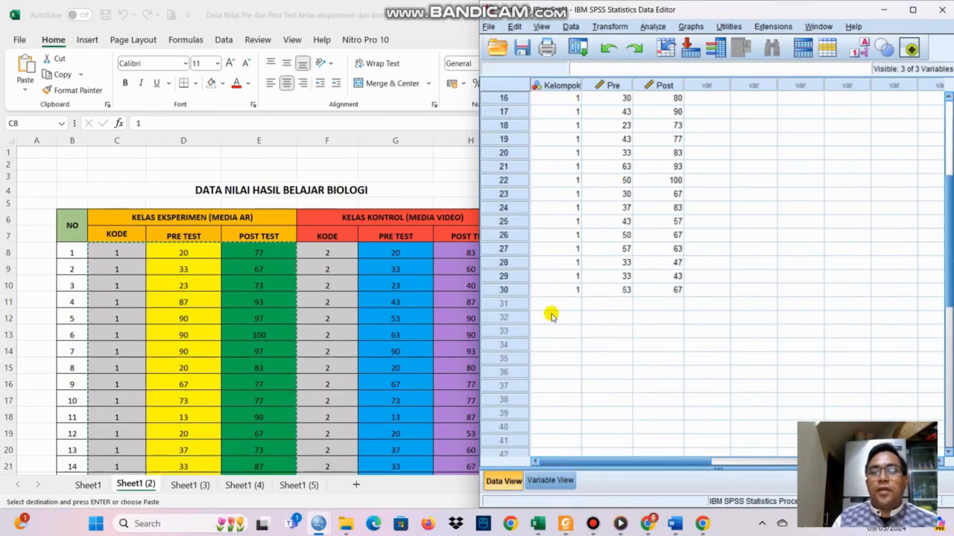
scroll(632, 279, "up", 5)
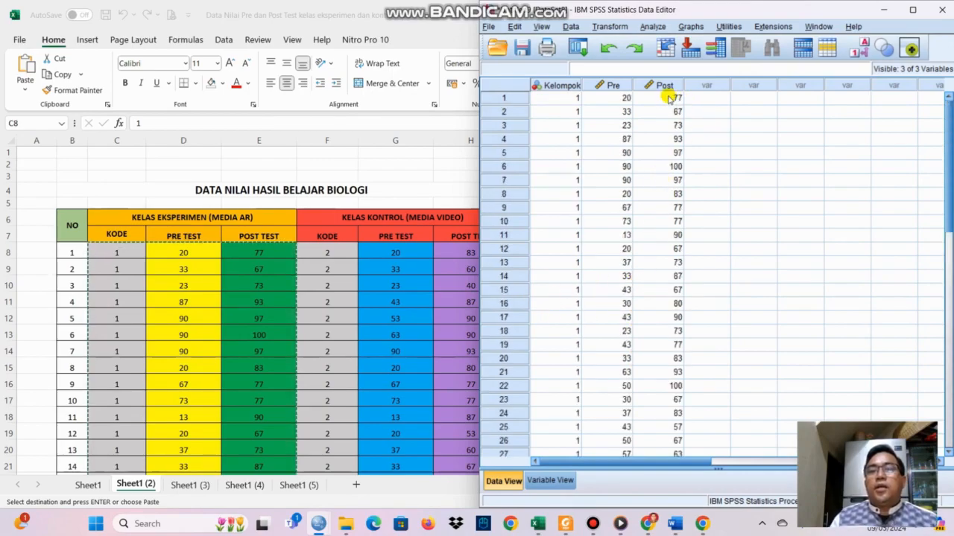
mouse_move(565, 524)
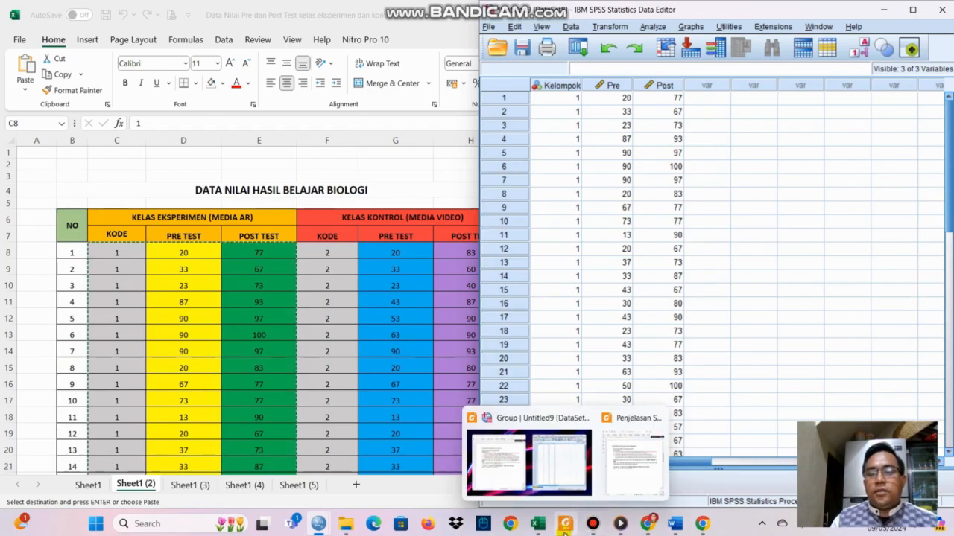
left_click(615, 476)
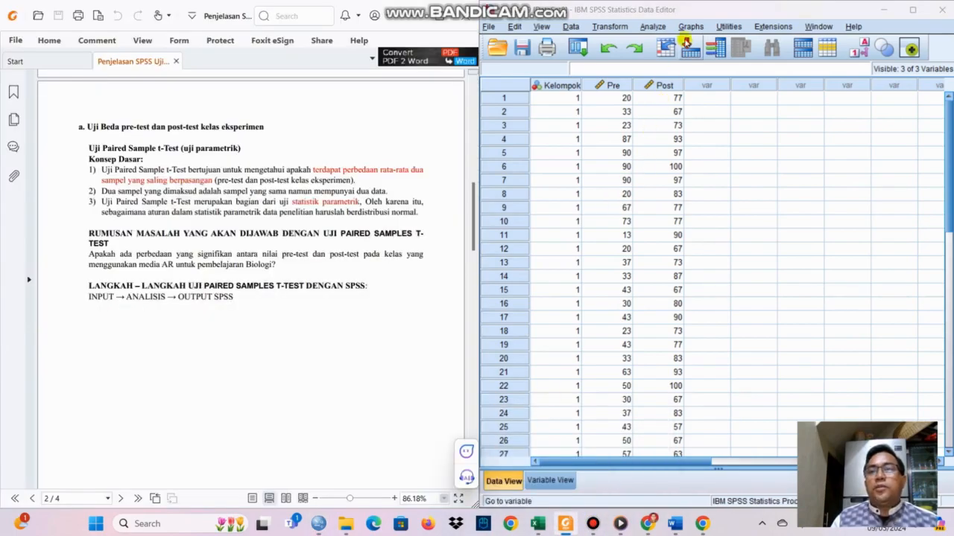
- Set up a Paired-Samples T Test pairing Pre Test Kelas Eksperimen with Post Test Kelas Eksperimen
left_click(652, 26)
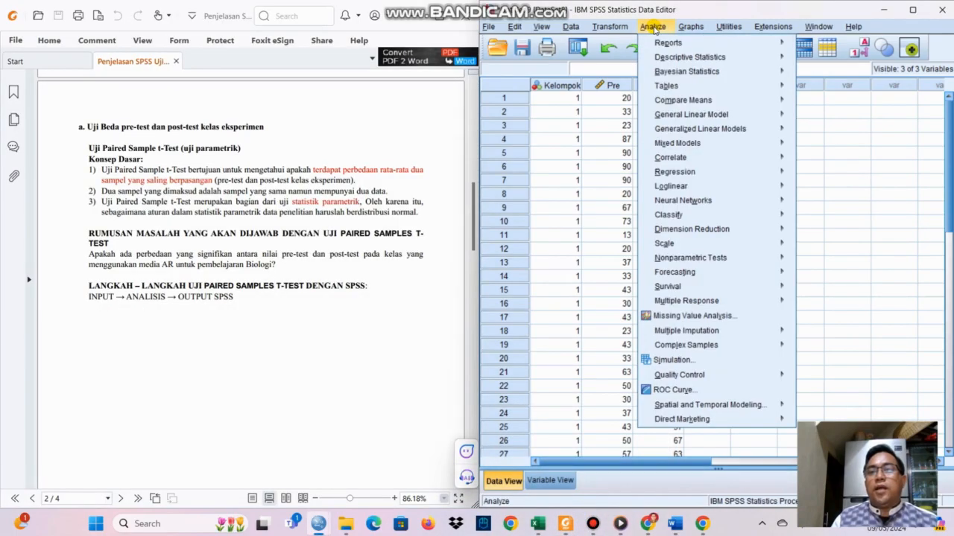
mouse_move(678, 99)
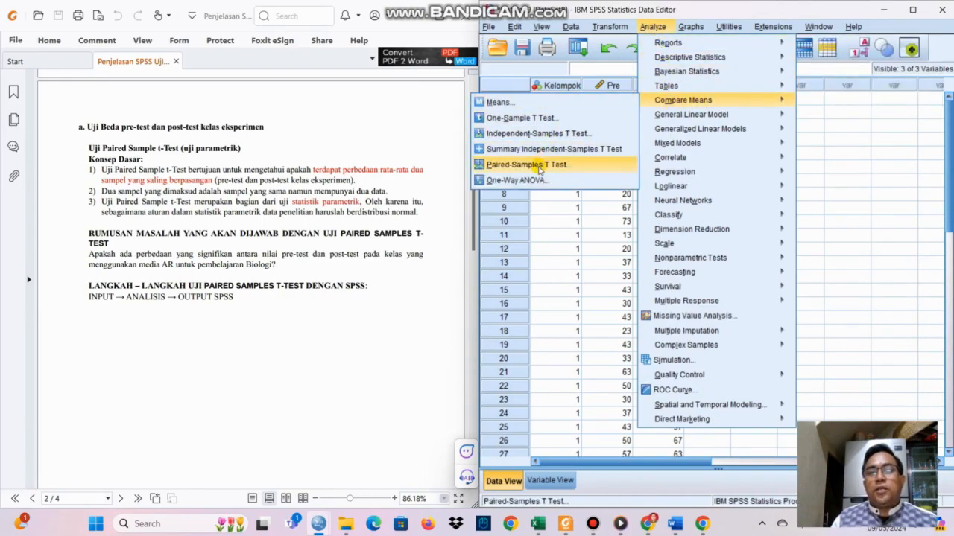
left_click(527, 165)
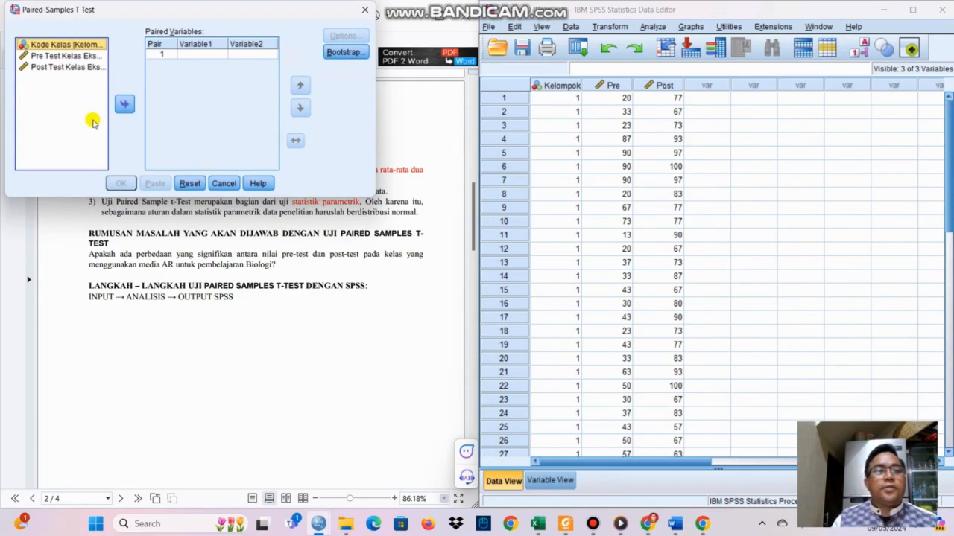
left_click(78, 57)
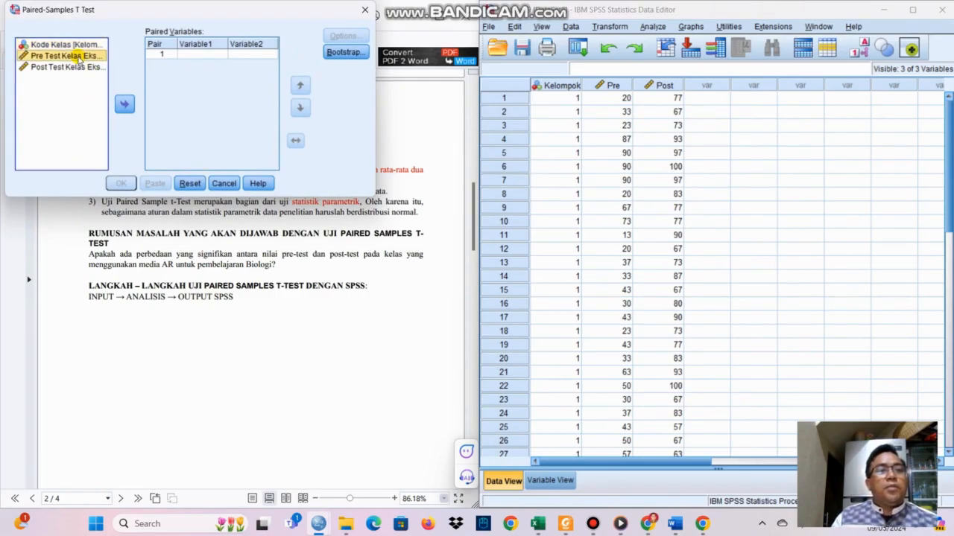
left_click(125, 104)
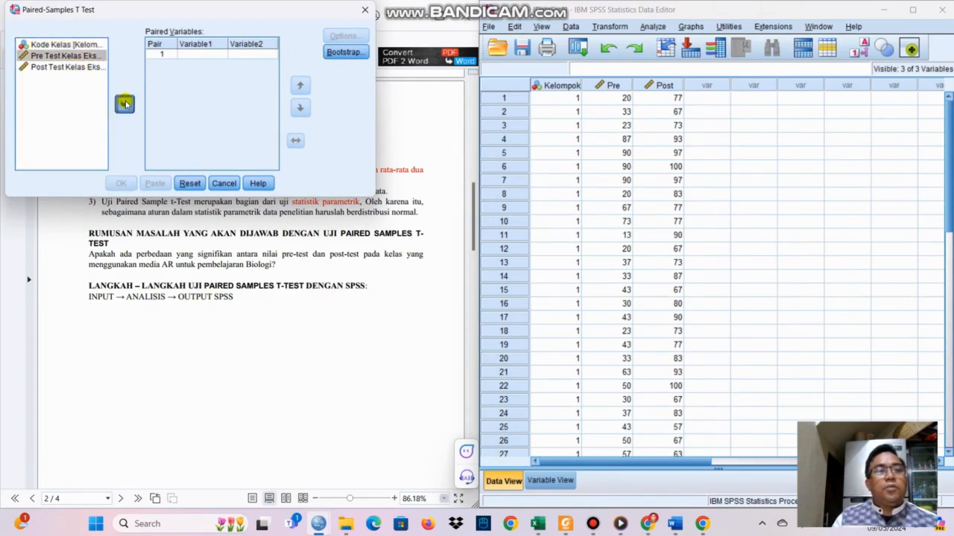
left_click(64, 67)
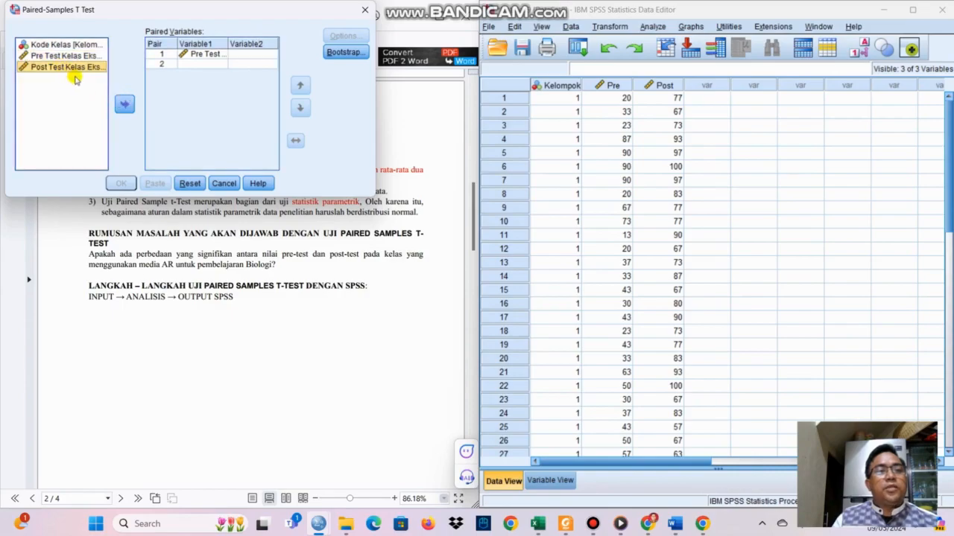
left_click(125, 104)
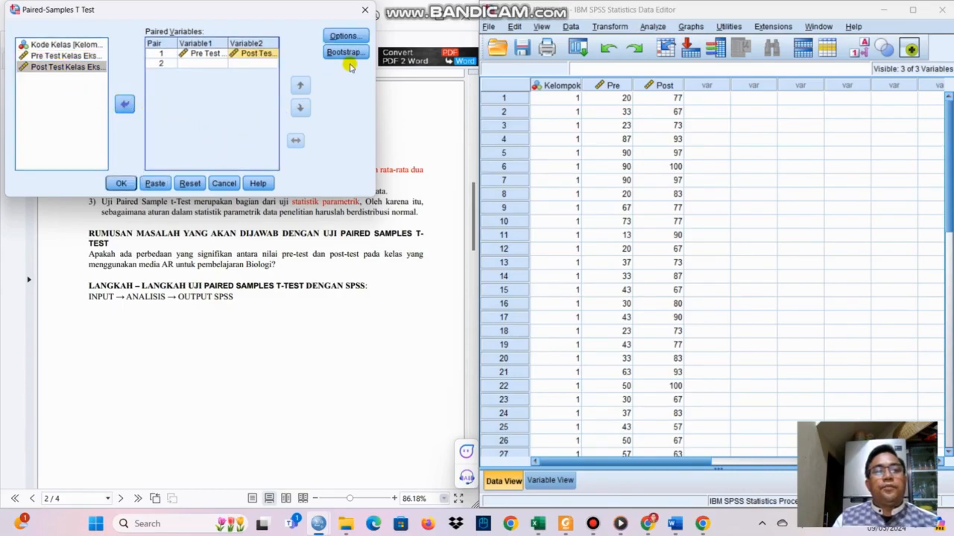
- Accept the 95% confidence interval with cases excluded analysis by analysis, and run the paired-samples test
left_click(342, 36)
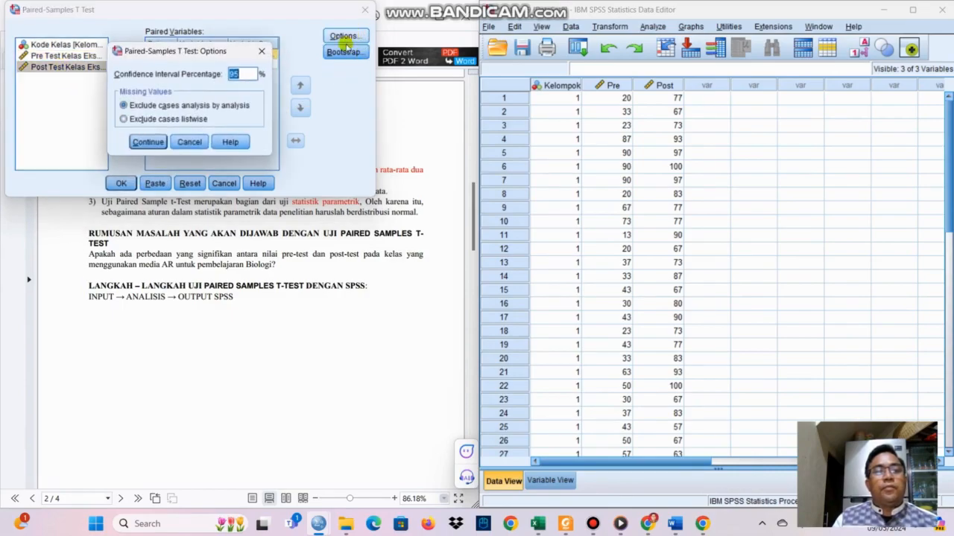
left_click(148, 142)
left_click(121, 185)
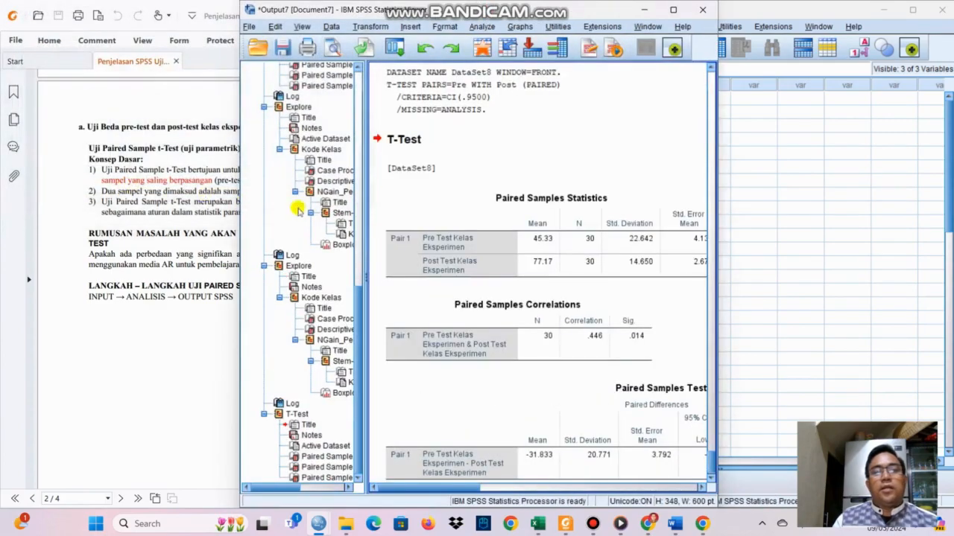
- Arrange the SPSS output viewer side by side with the PDF guide, with the T-Test results in view
scroll(504, 227, "down", 1)
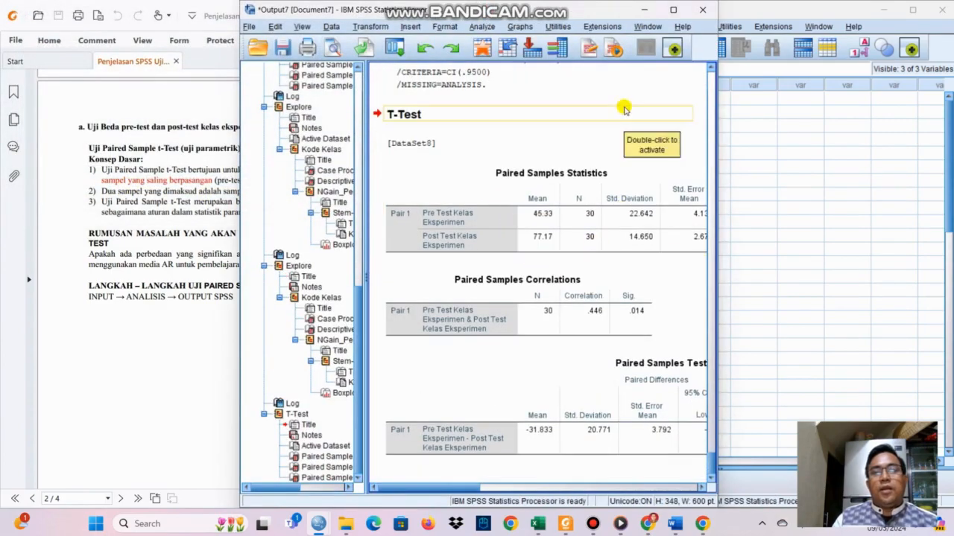
mouse_move(673, 10)
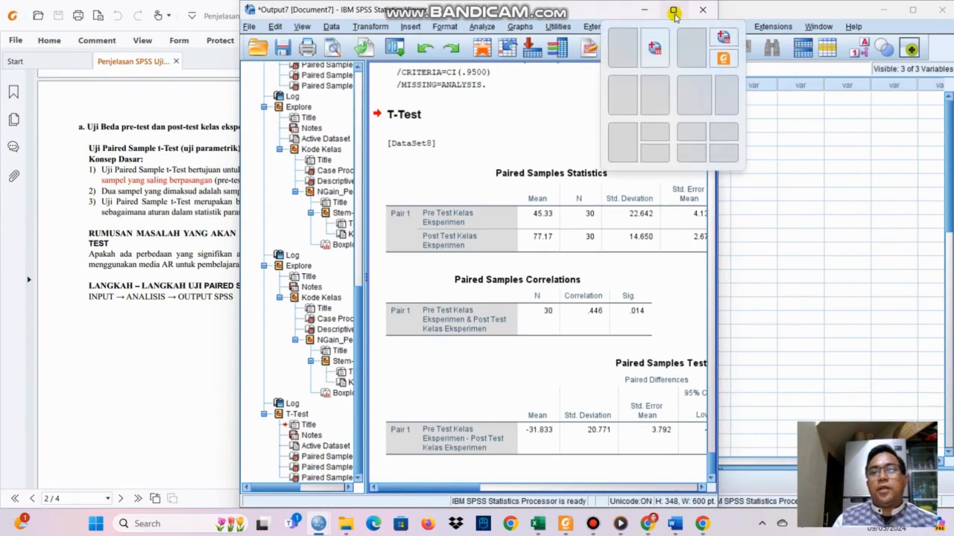
left_click(655, 95)
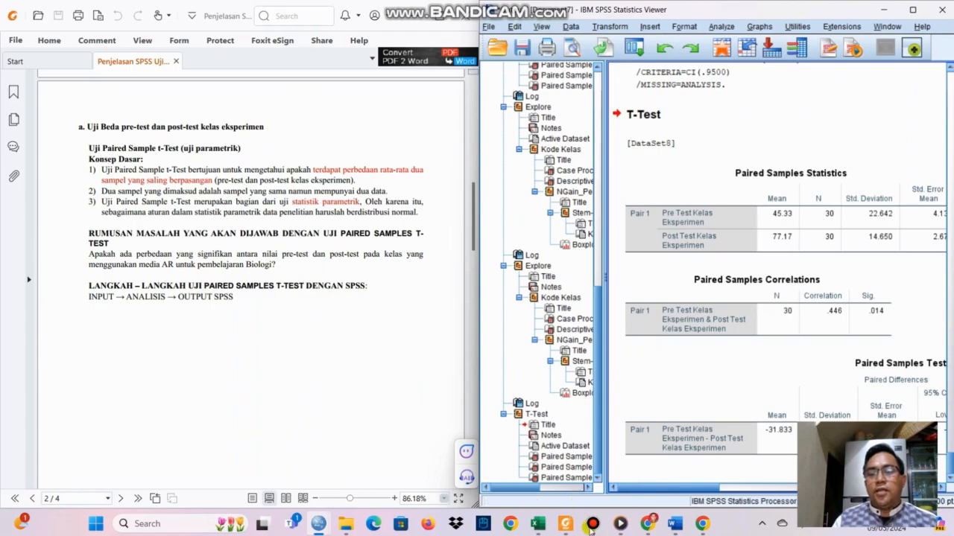
mouse_move(568, 528)
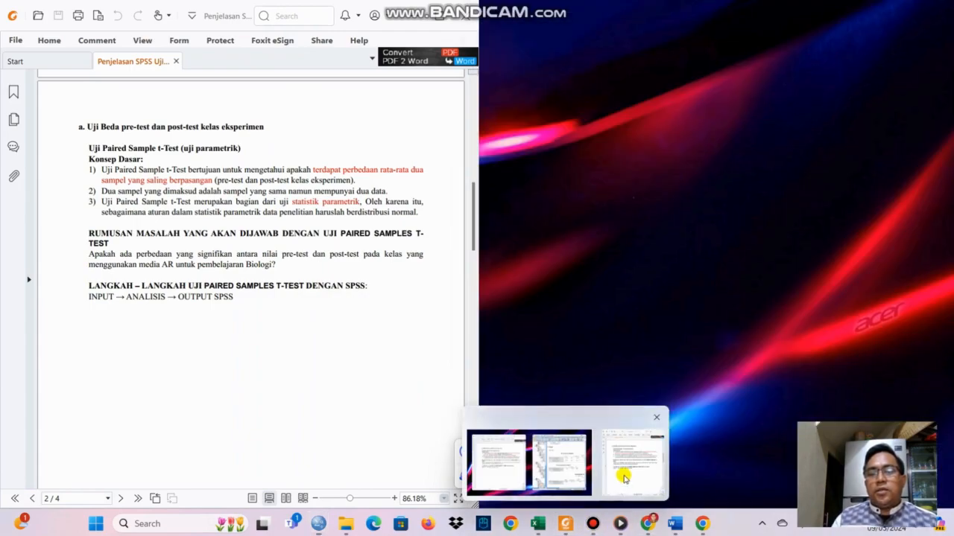
left_click(526, 439)
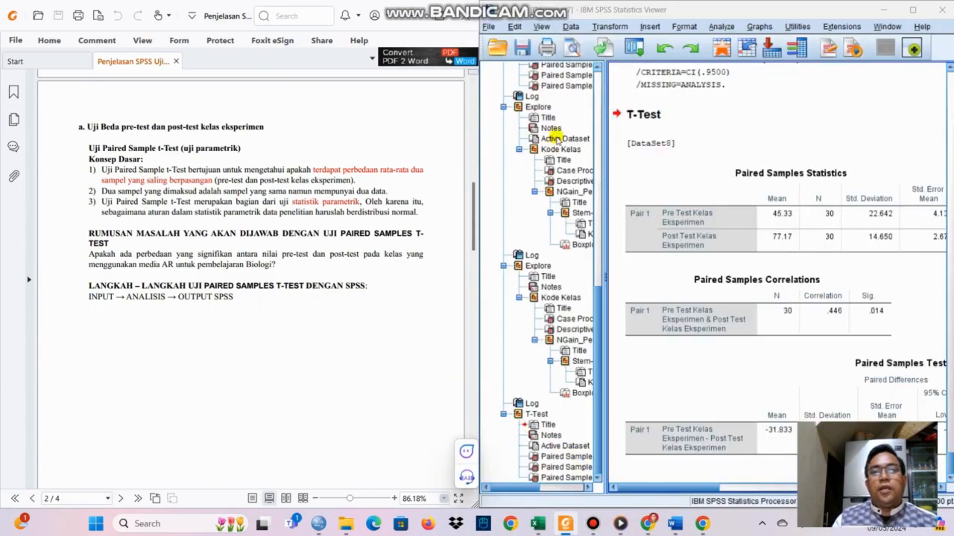
- Compare the Paired Samples Statistics and Paired Samples Correlations tables in the output with the guide's interpretation of the first and second outputs
scroll(200, 177, "down", 10)
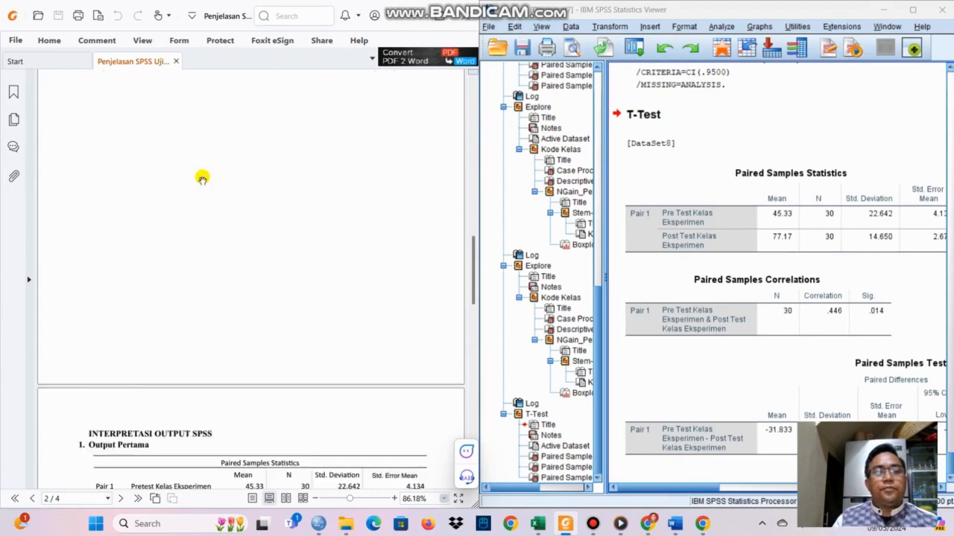
left_click(772, 313)
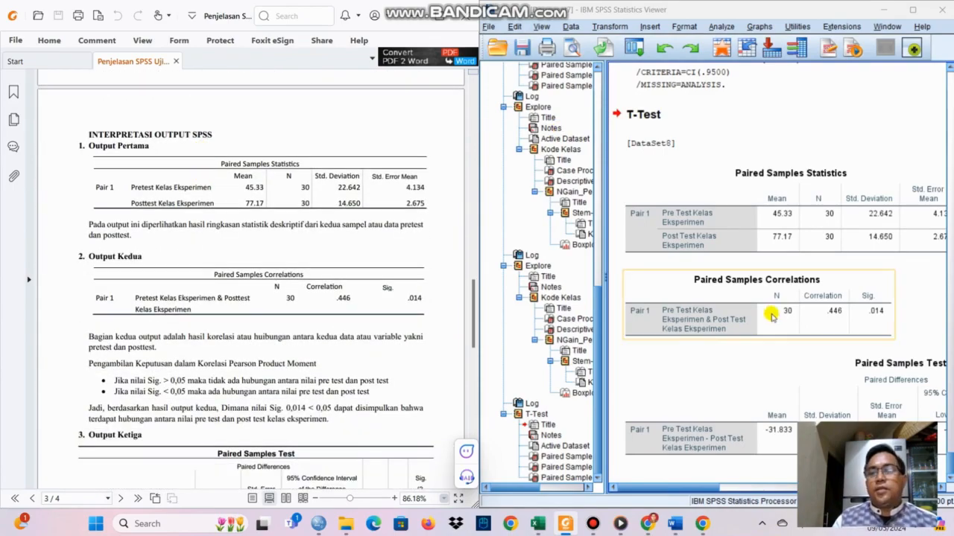
left_click(780, 222)
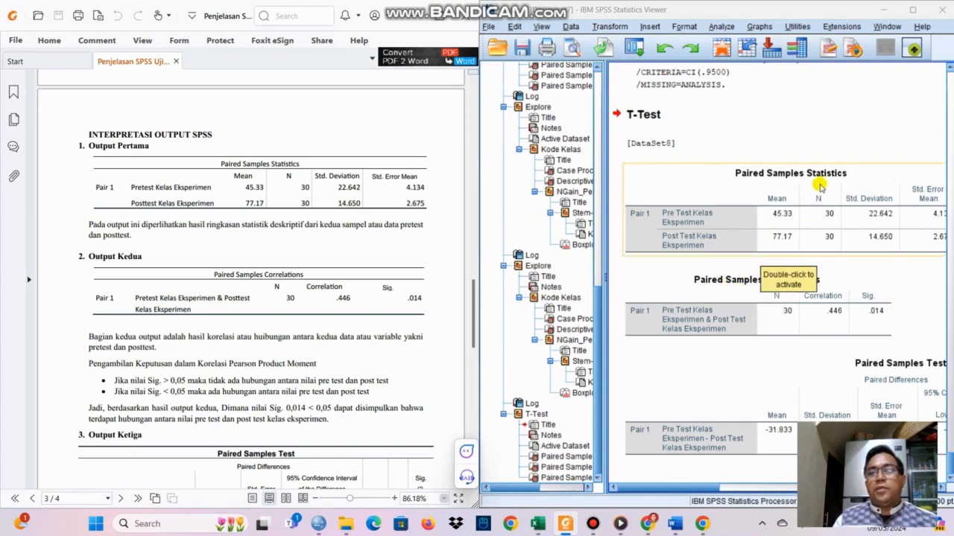
left_click(681, 412)
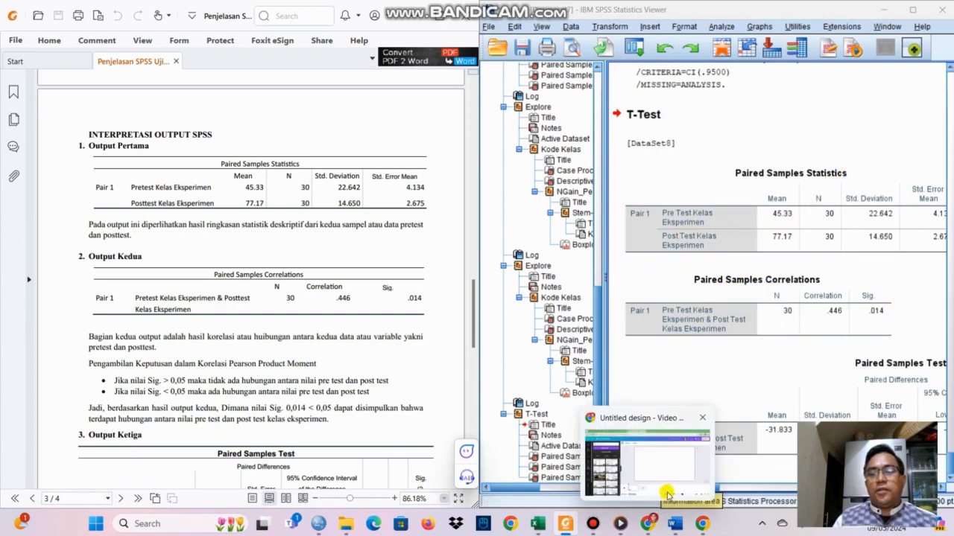
left_click_drag(715, 488, 729, 488)
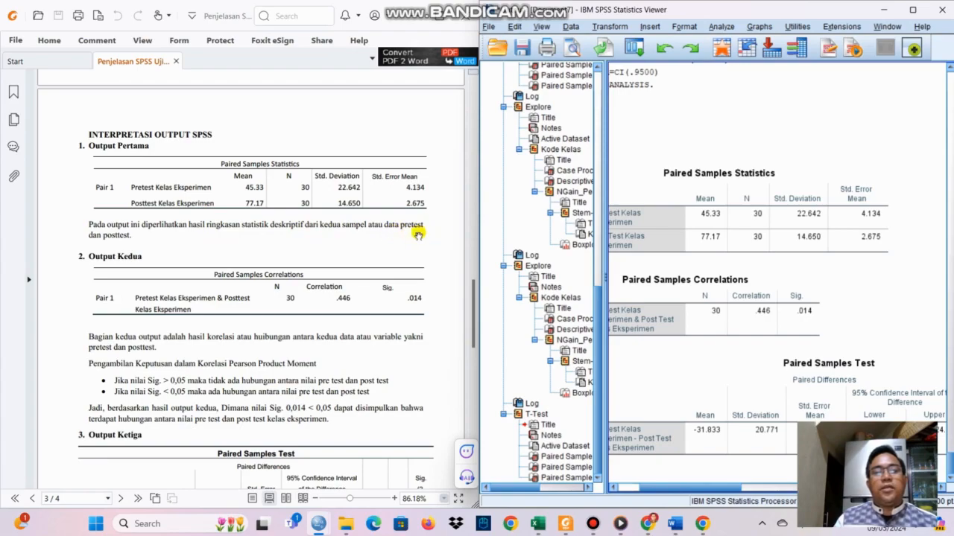
left_click(726, 273)
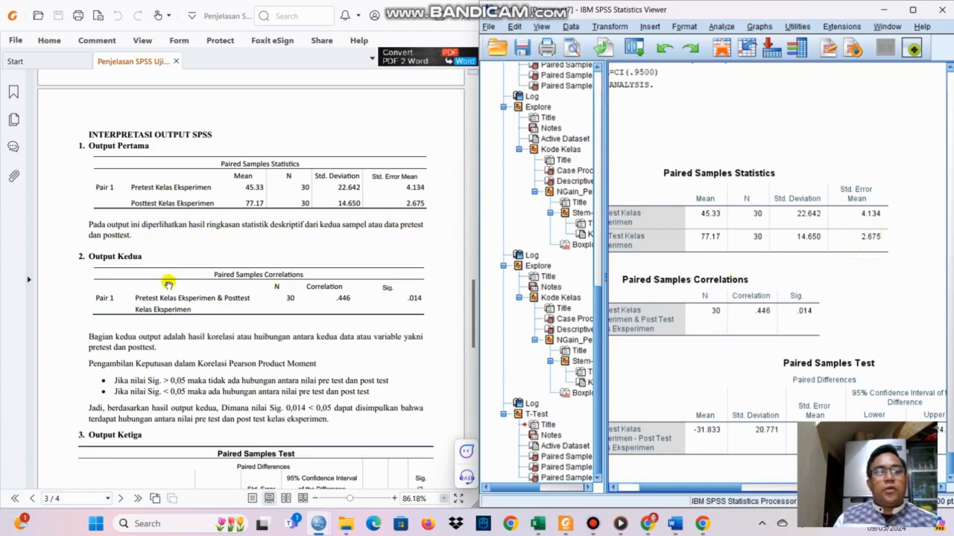
left_click(700, 296)
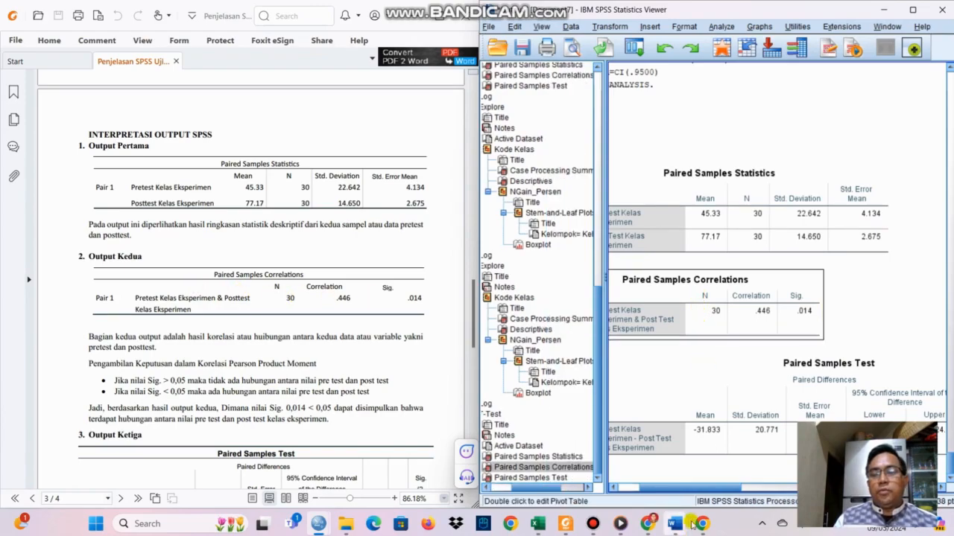
left_click_drag(687, 490, 663, 492)
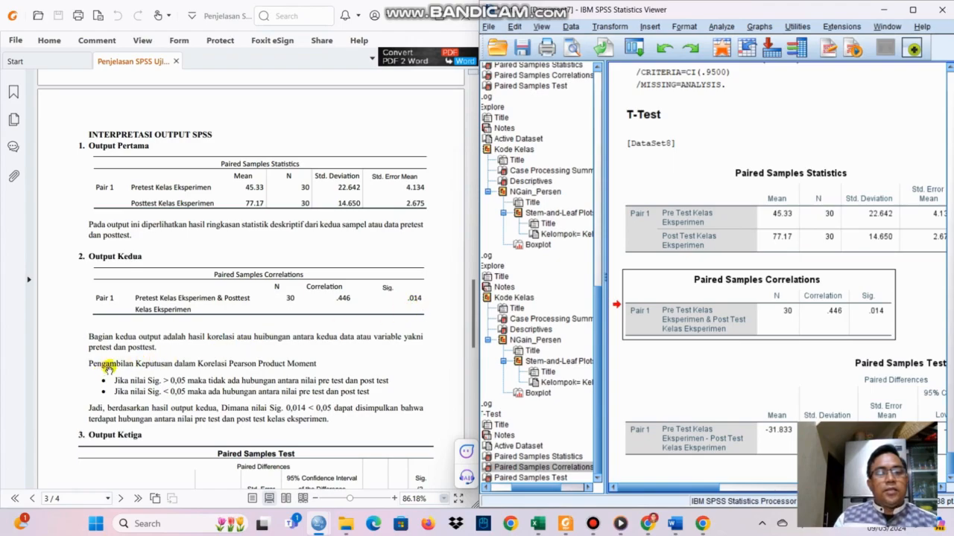
- Examine the Paired Samples Test table against the guide's third output, and read its decision rules and the Pengambilan Keputusan section
scroll(195, 370, "down", 2)
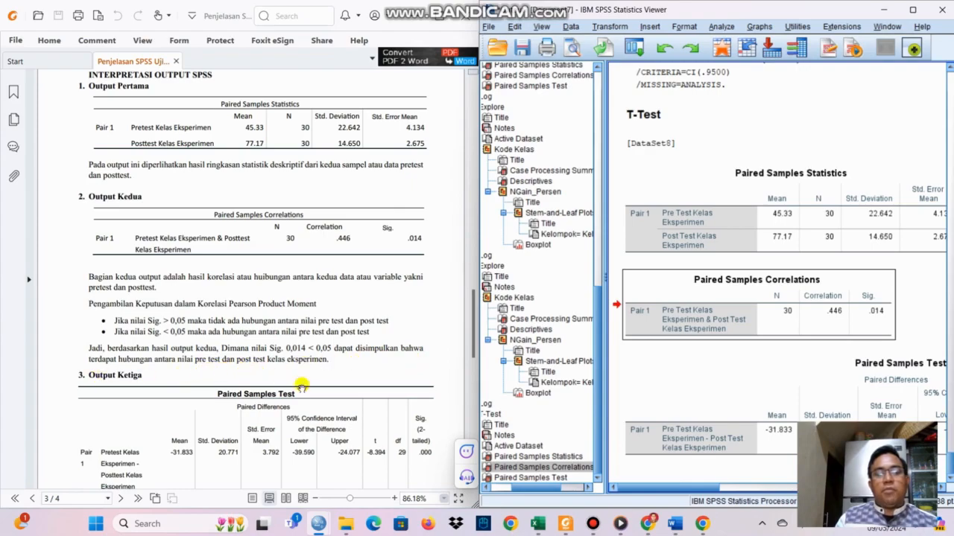
left_click_drag(695, 488, 674, 490)
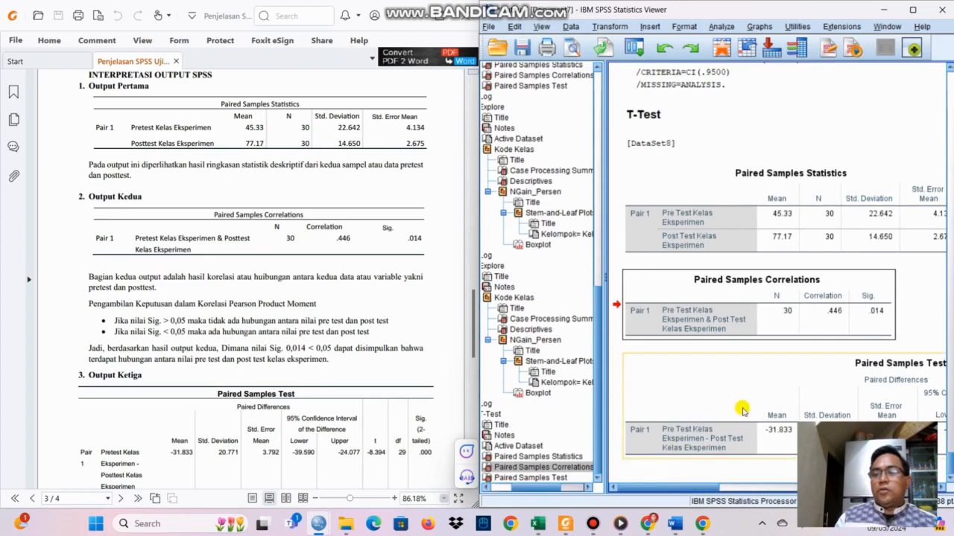
scroll(740, 410, "up", 10)
left_click_drag(950, 419, 950, 457)
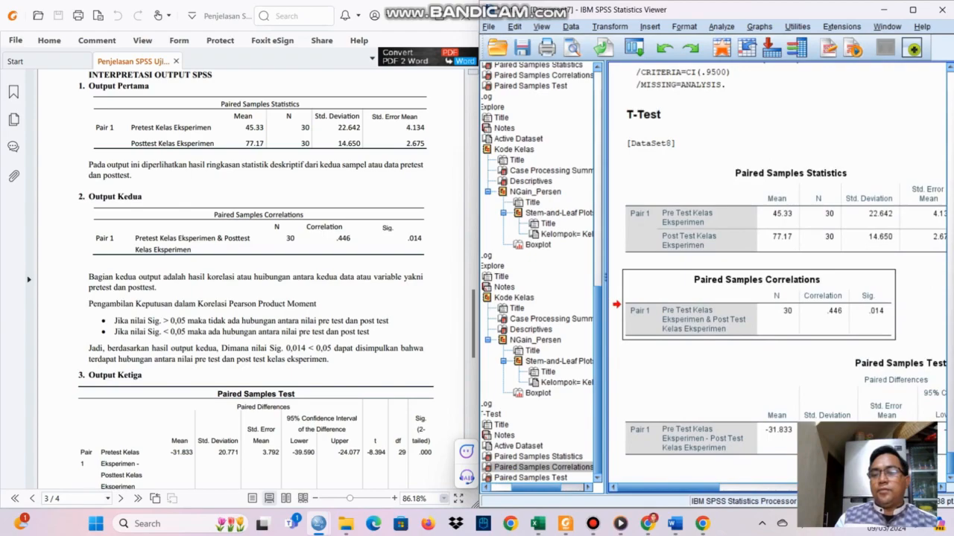
left_click(784, 420)
left_click_drag(691, 491, 721, 491)
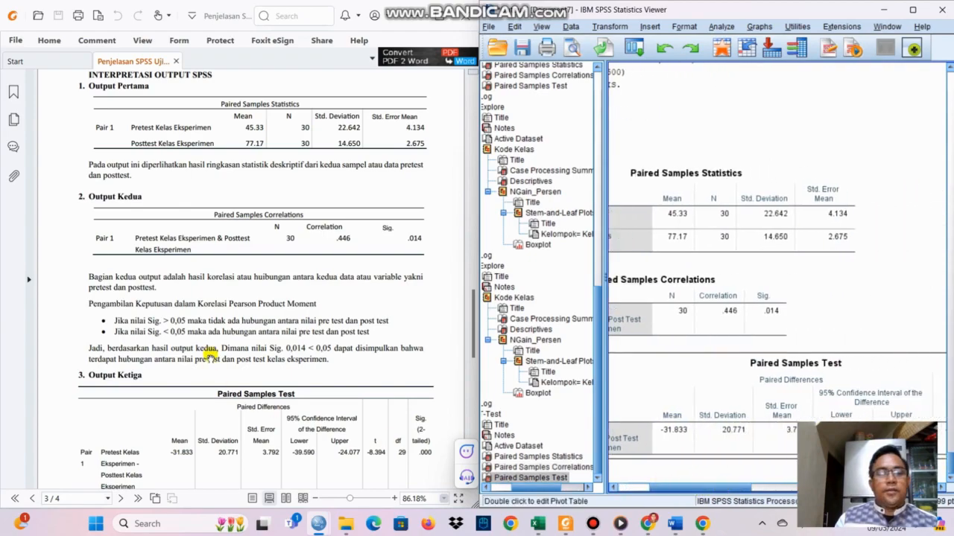
scroll(210, 356, "down", 1)
scroll(444, 438, "down", 2)
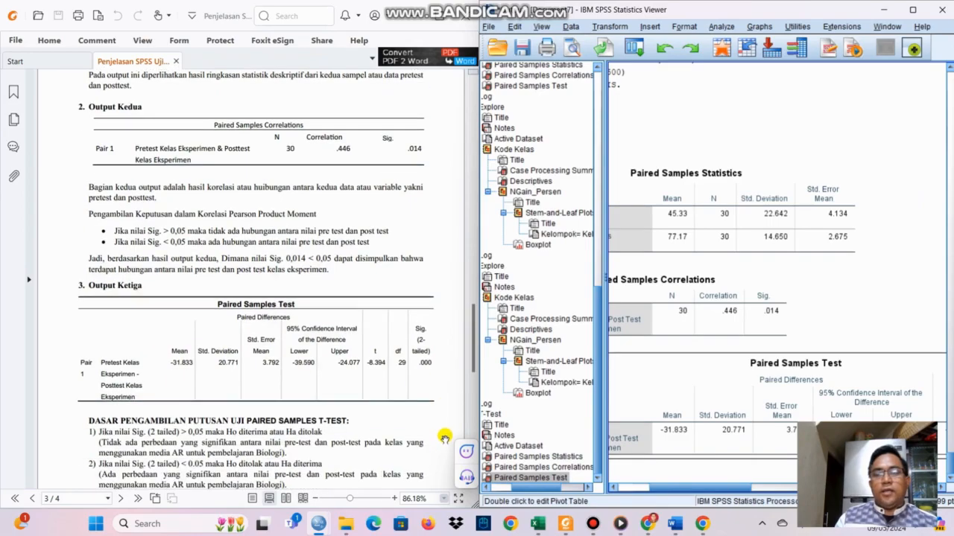
scroll(440, 438, "down", 2)
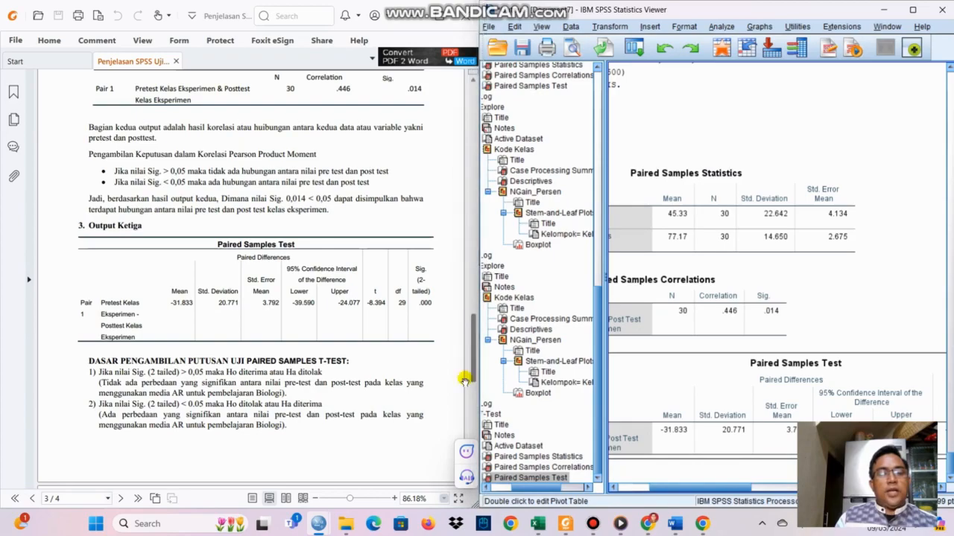
left_click_drag(474, 376, 474, 378)
scroll(474, 375, "down", 5)
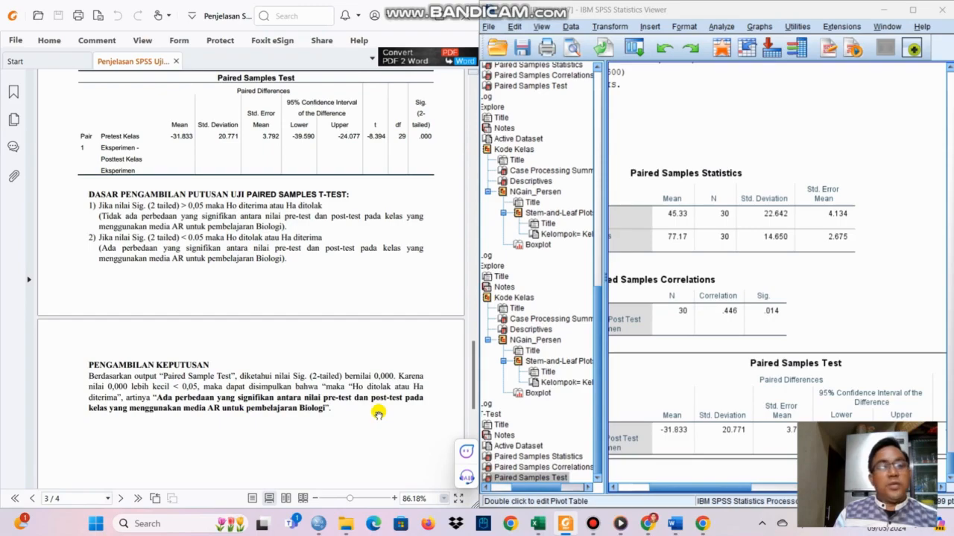
- Review the guide's decision rules and Pengambilan Keputusan section for the paired sample t-test on the experimental class
scroll(379, 414, "up", 10)
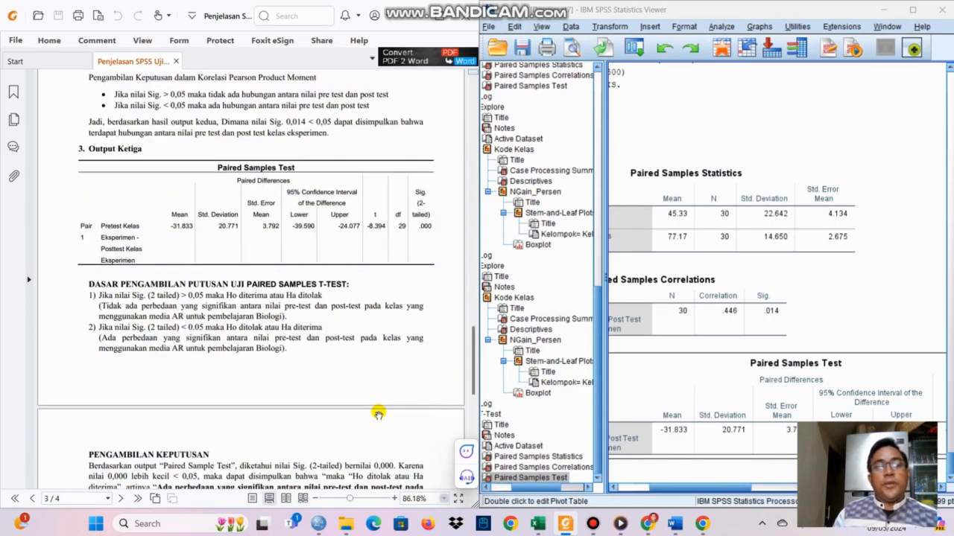
scroll(358, 385, "up", 10)
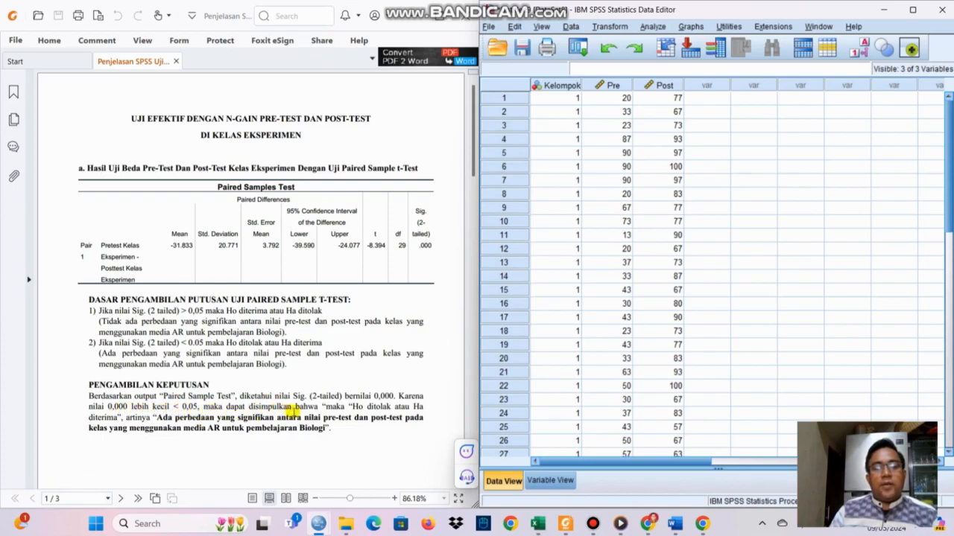
left_click_drag(473, 172, 473, 187)
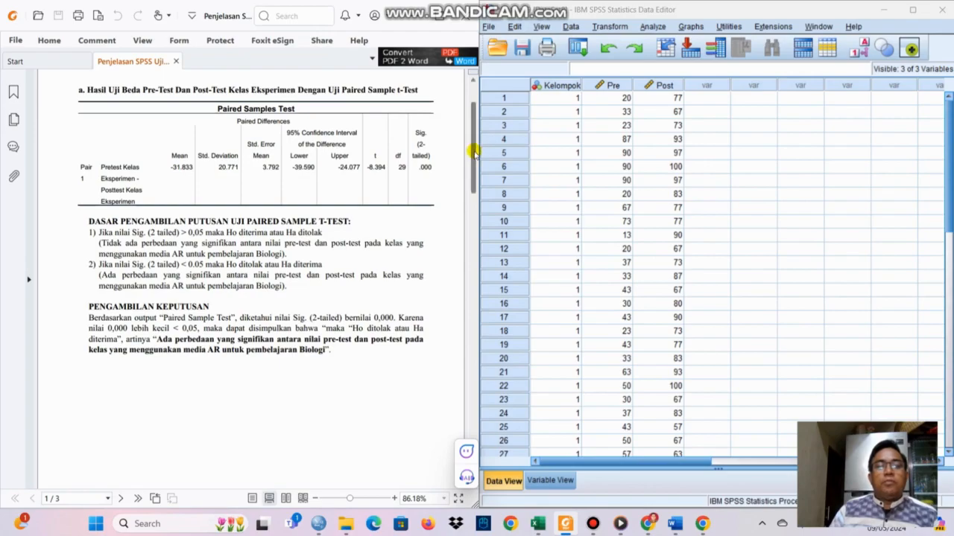
scroll(480, 138, "up", 2)
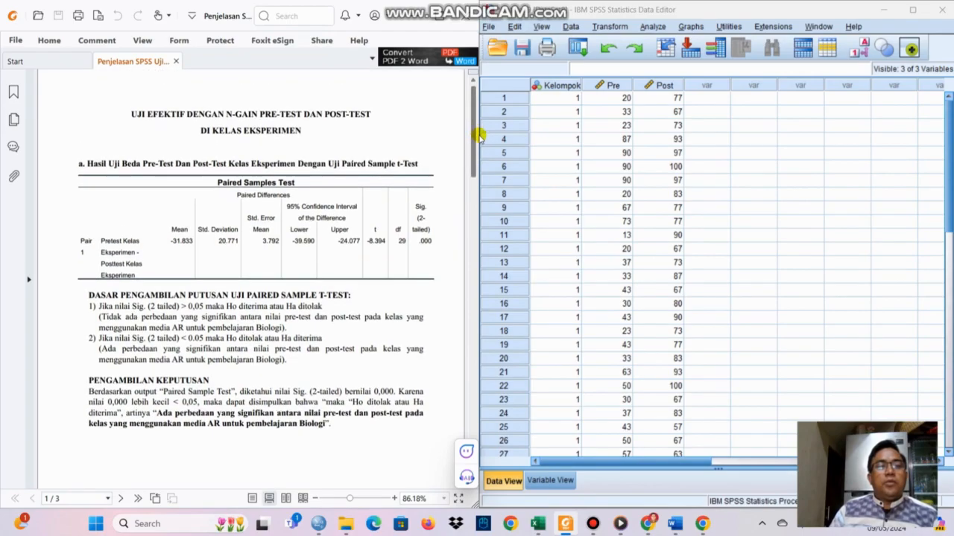
scroll(479, 134, "down", 2)
- Read the guide's section on the N-Gain test, including its basic concept, formula and the two category tables
left_click_drag(480, 152, 485, 277)
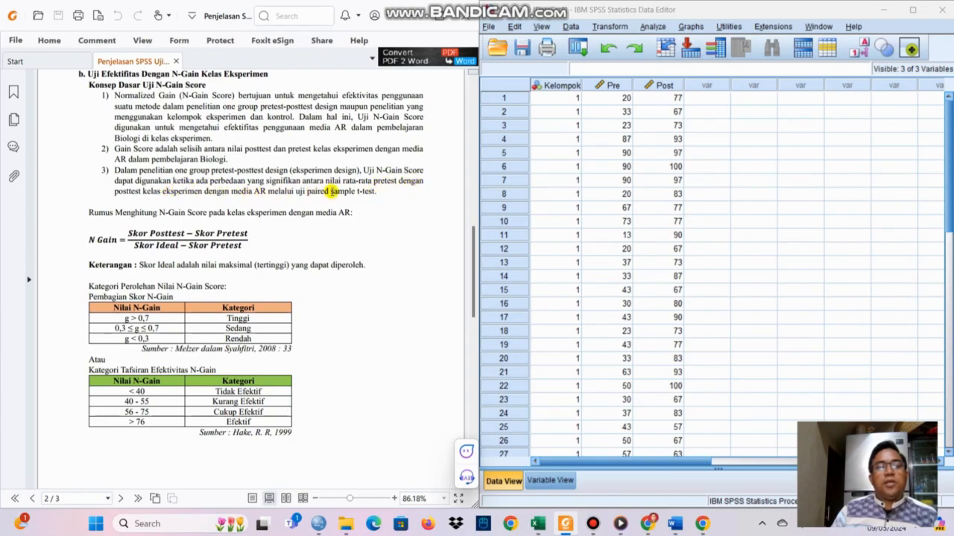
left_click_drag(474, 242, 500, 258)
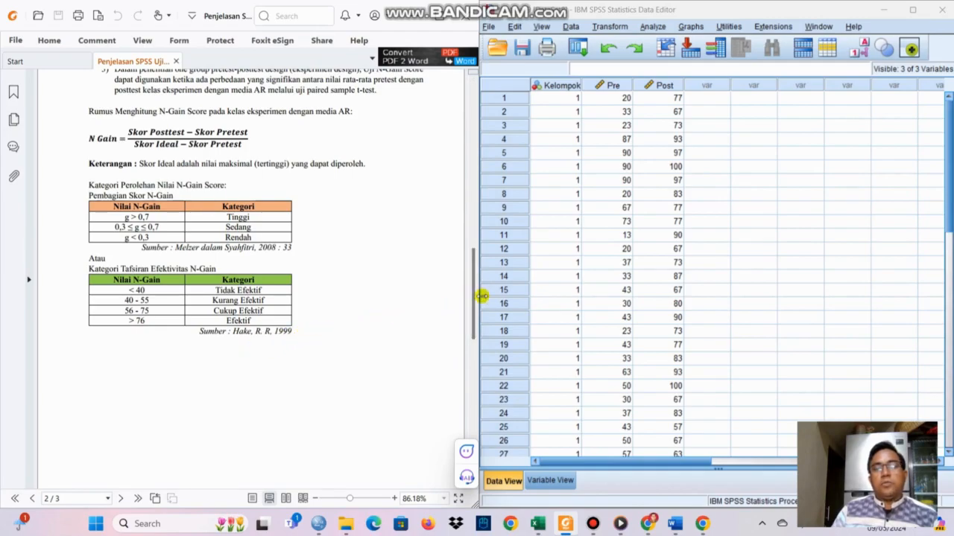
left_click_drag(474, 296, 492, 277)
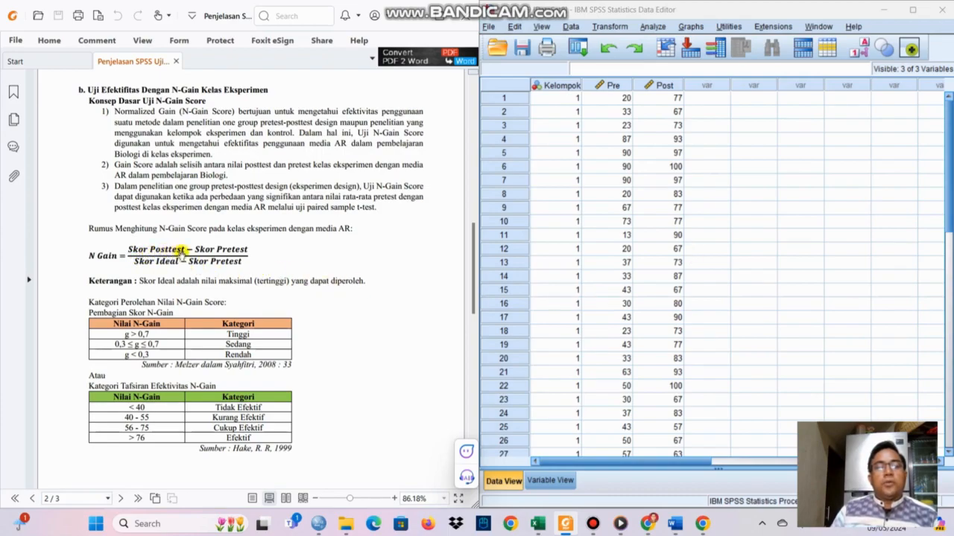
- Start a Compute Variable operation in SPSS with the target variable named Post_Kurang_Pre
left_click(610, 27)
left_click(619, 41)
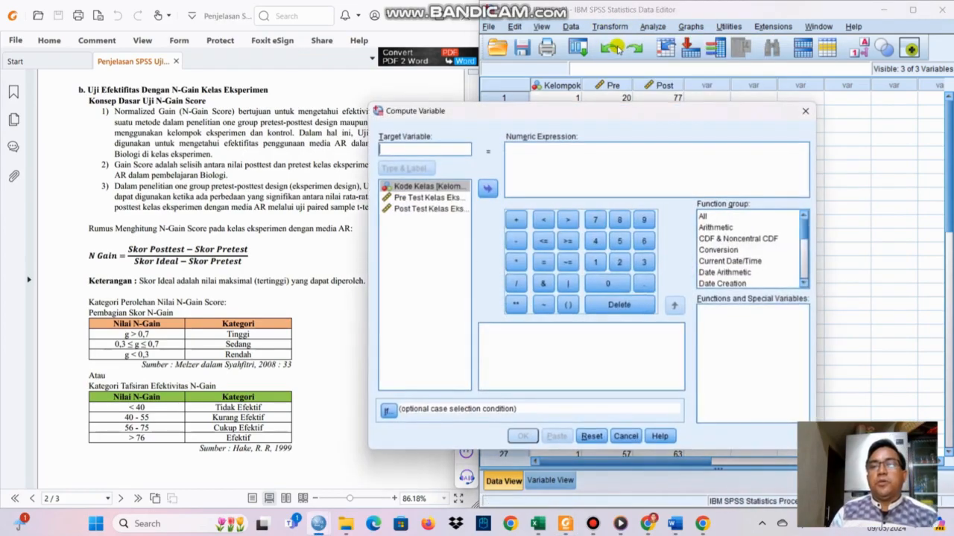
left_click(410, 149)
type("Post_Kurang_Pre")
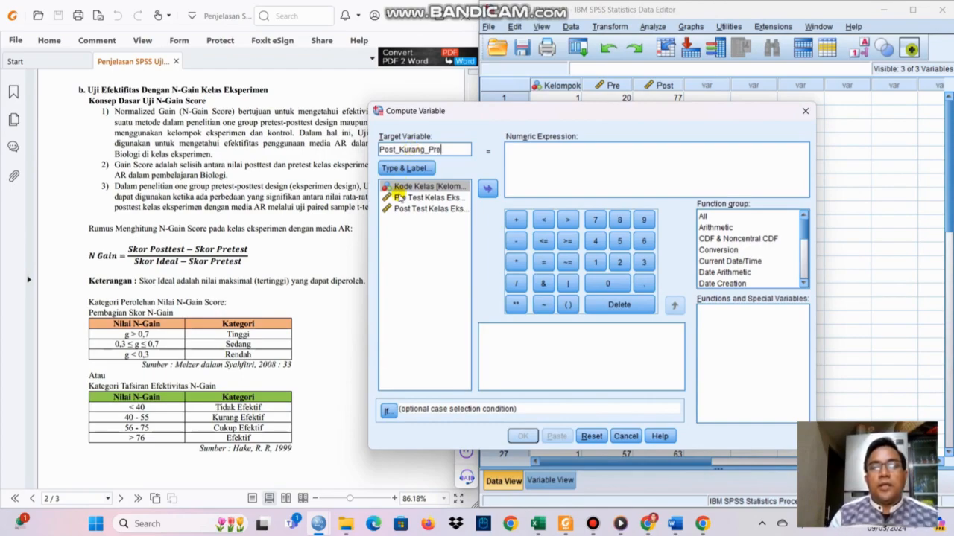
- Set the numeric expression to Post - Pre, run the computation, and return to the data editor
left_click(417, 208)
left_click(488, 189)
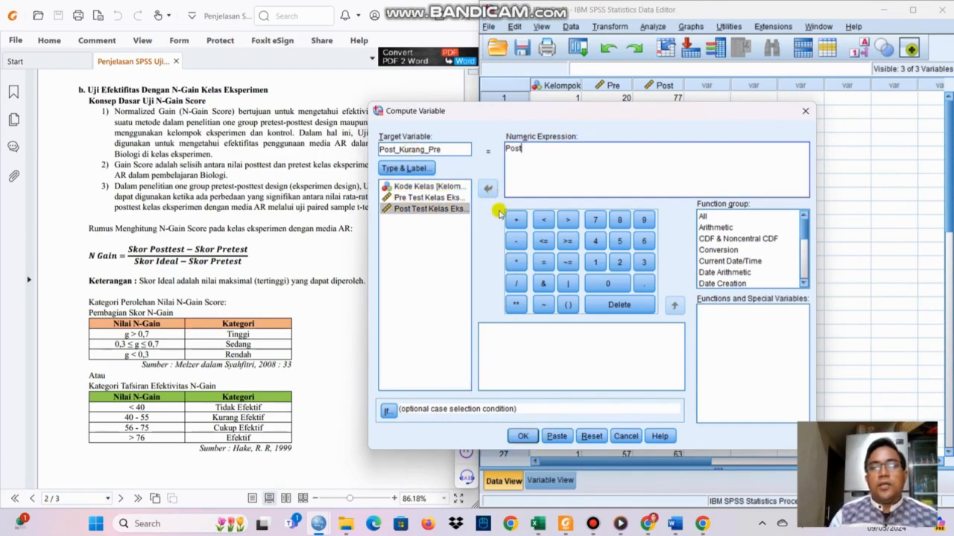
left_click(516, 240)
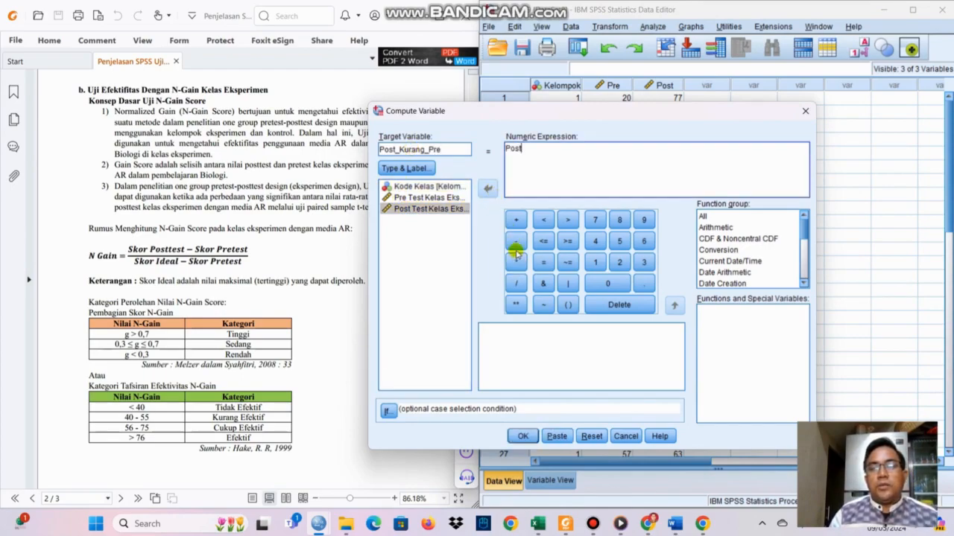
left_click(432, 196)
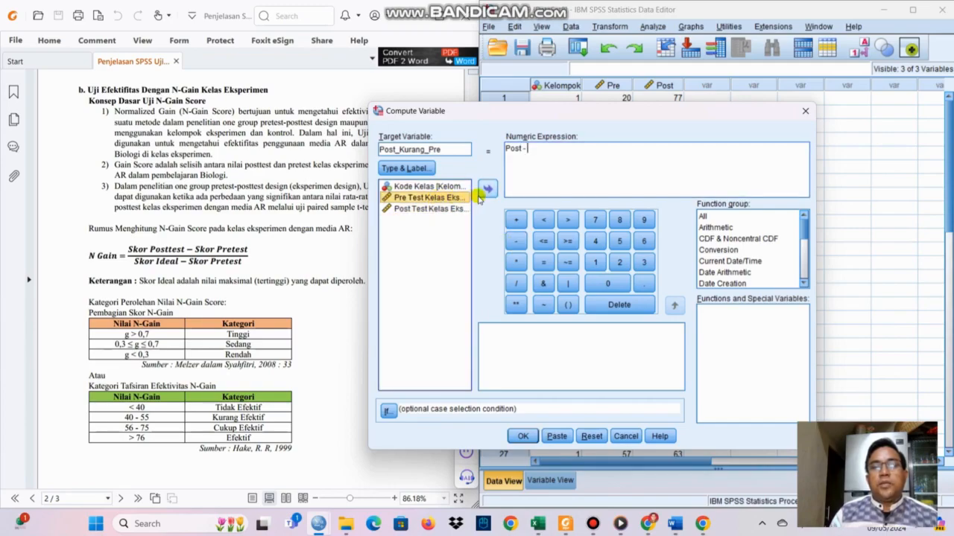
left_click(486, 189)
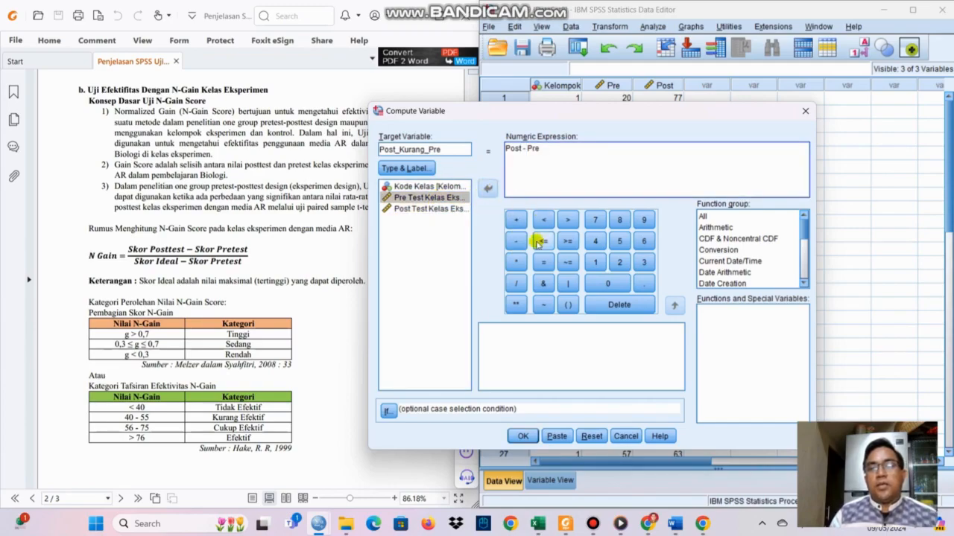
left_click(522, 436)
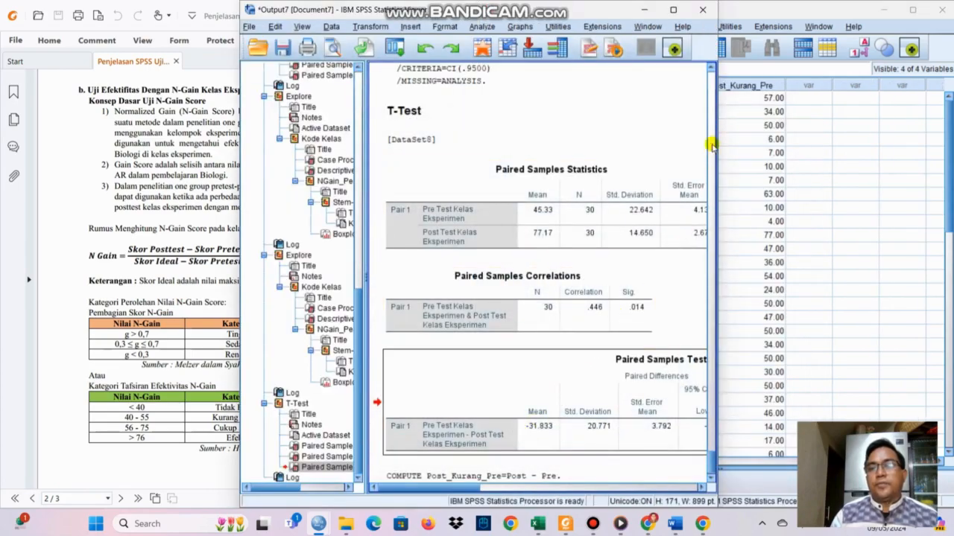
left_click(746, 154)
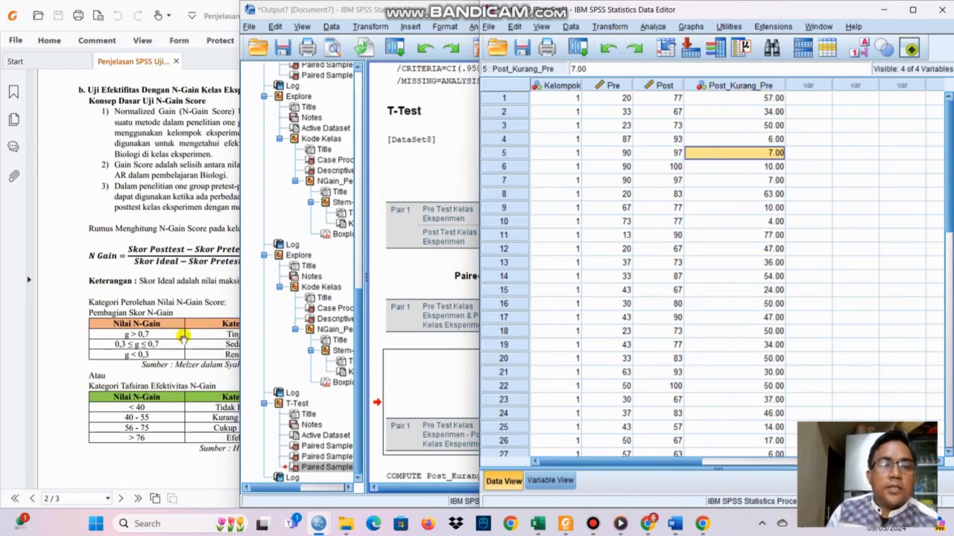
- Check the N-Gain formula in the guide, then start a new Compute Variable operation with target Seratus_Kurang_Pre and the previous expression cleared
left_click(174, 301)
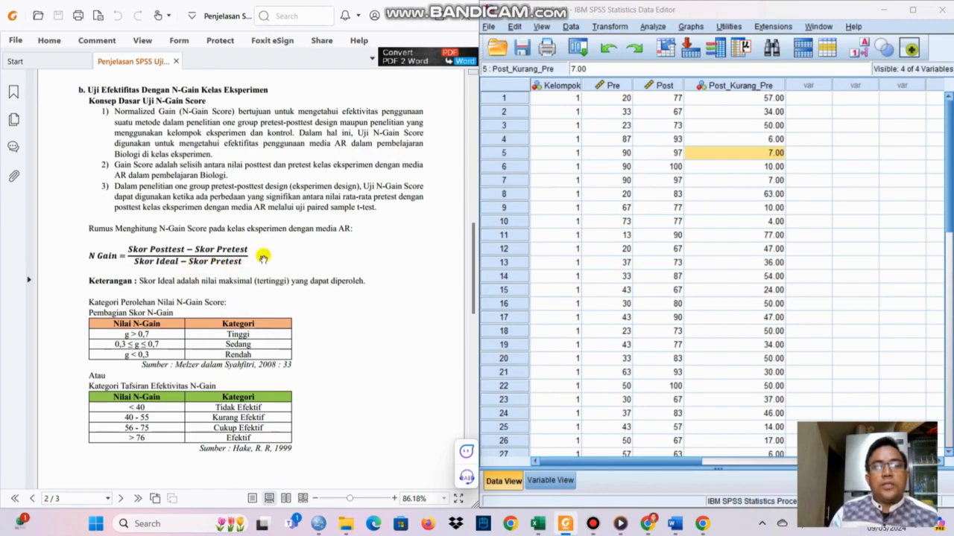
left_click(610, 26)
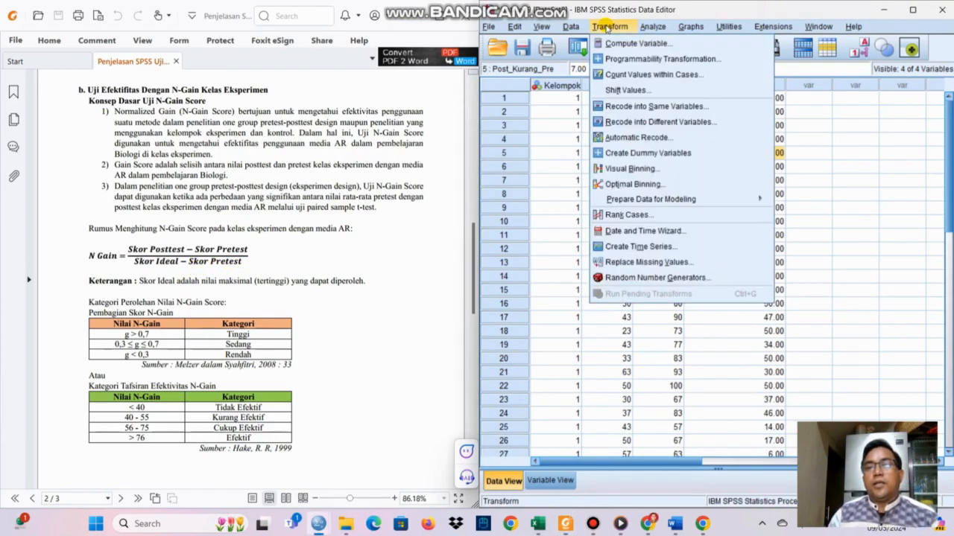
left_click(612, 45)
left_click_drag(541, 149, 347, 142)
key("Delete")
type("Seratus_Kurang_Pre")
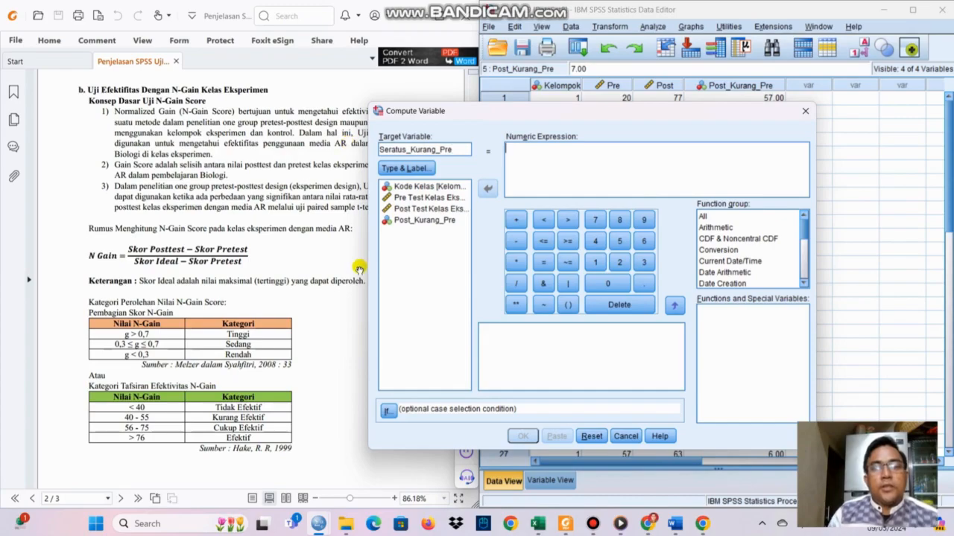
- Set the numeric expression to 100 - Pre, run the computation, and bring the data editor back into view
left_click(525, 154)
type("1")
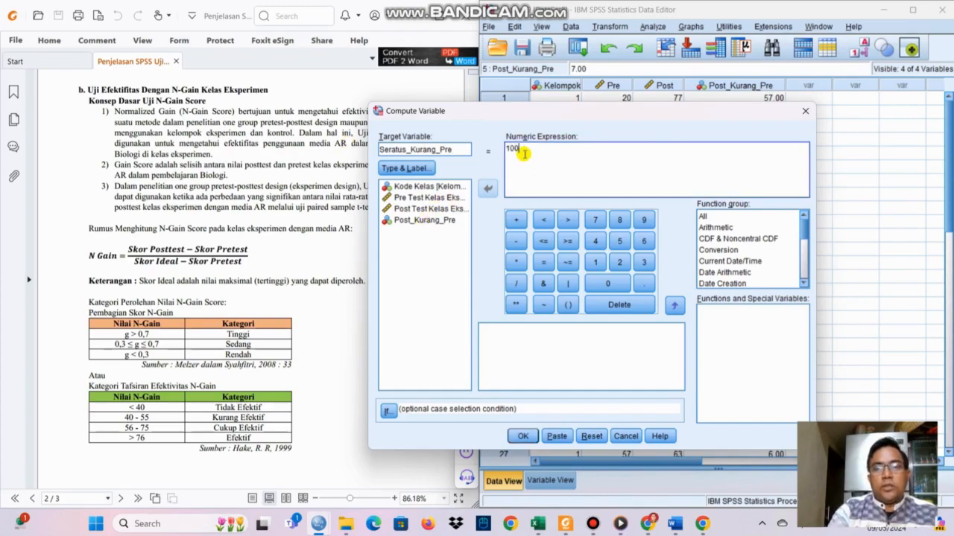
type("00")
left_click(515, 242)
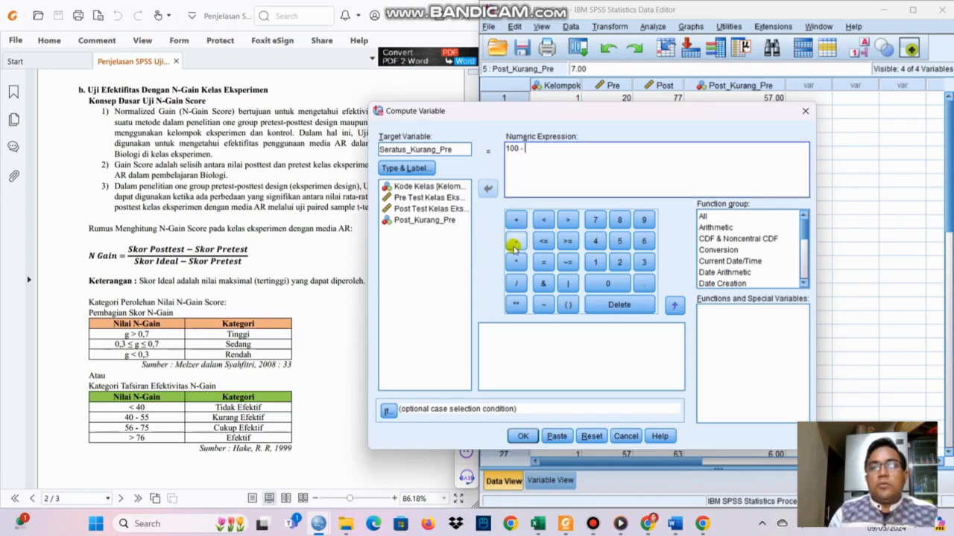
left_click(421, 197)
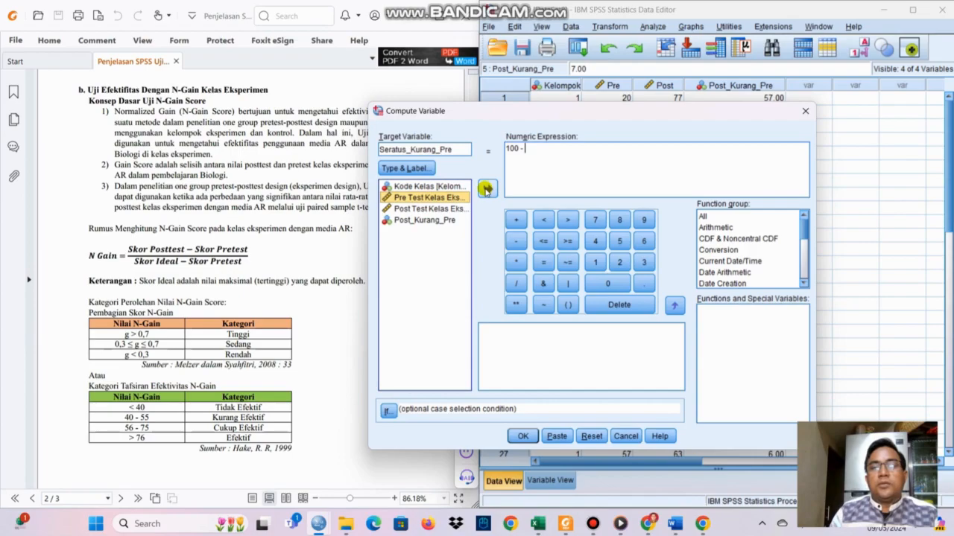
left_click(485, 189)
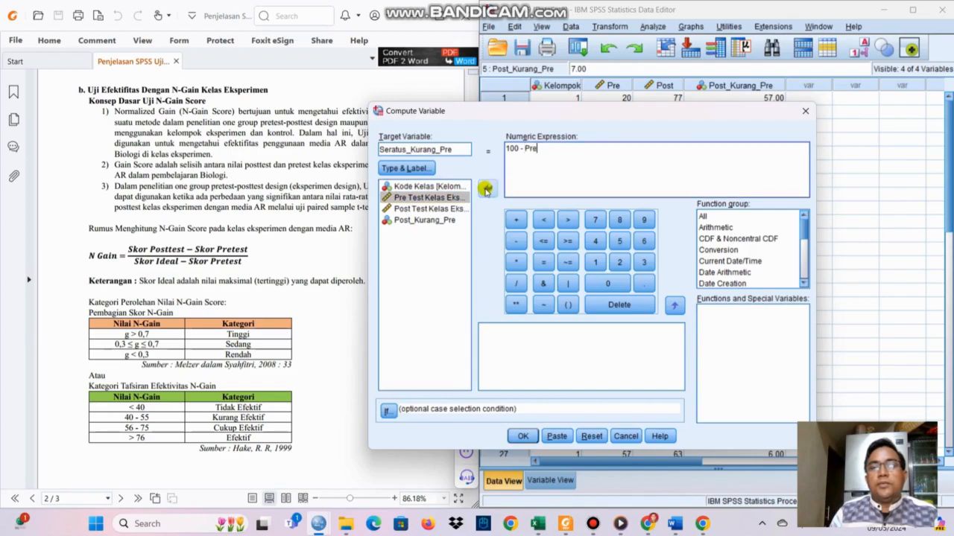
left_click(523, 436)
left_click(873, 152)
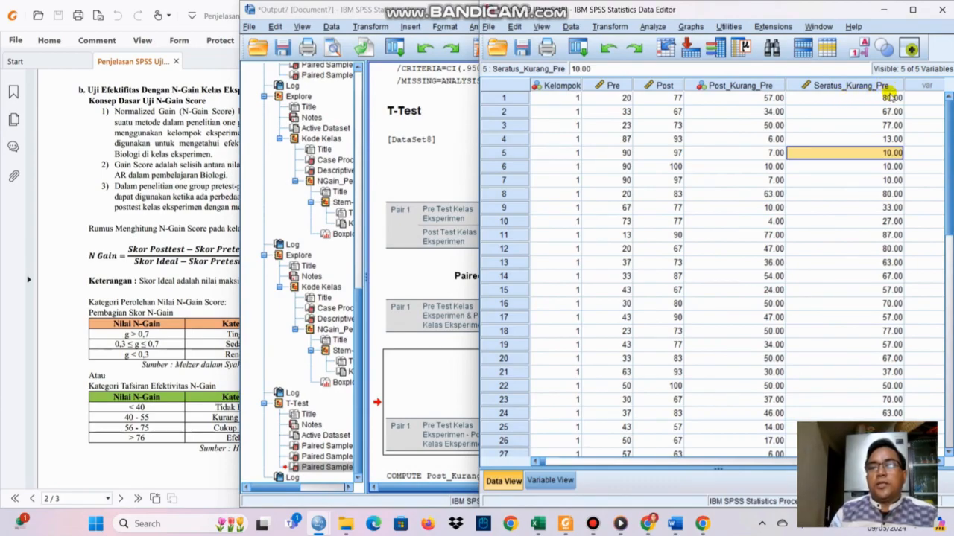
- Consult the guide's N-Gain formula again and start another Compute Variable operation with the target variable Ngain_Score
left_click(193, 262)
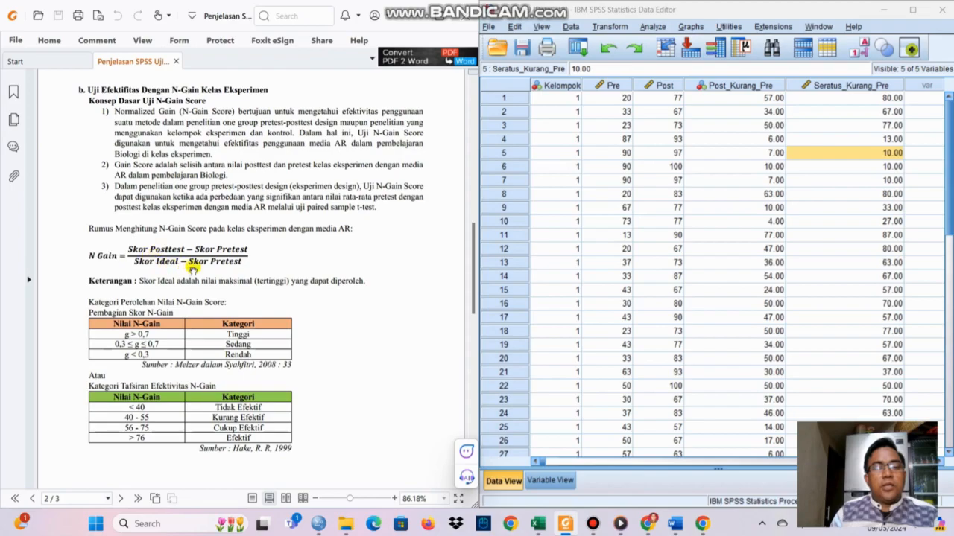
left_click(918, 101)
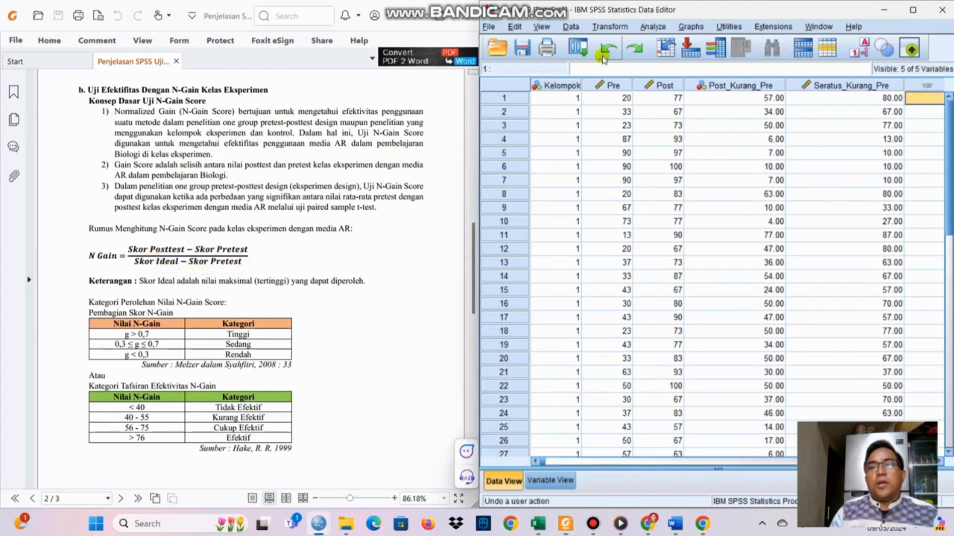
left_click(609, 26)
left_click(620, 44)
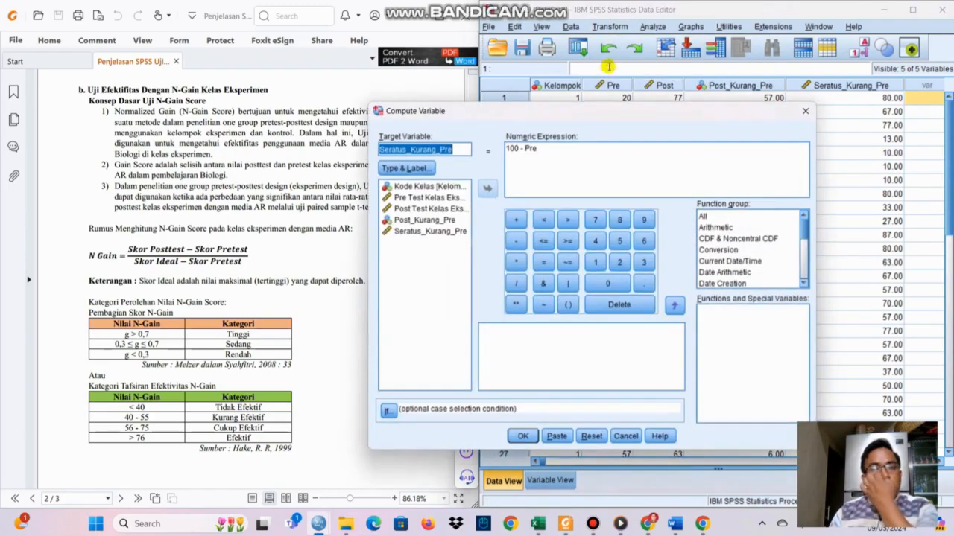
left_click_drag(456, 149, 345, 149)
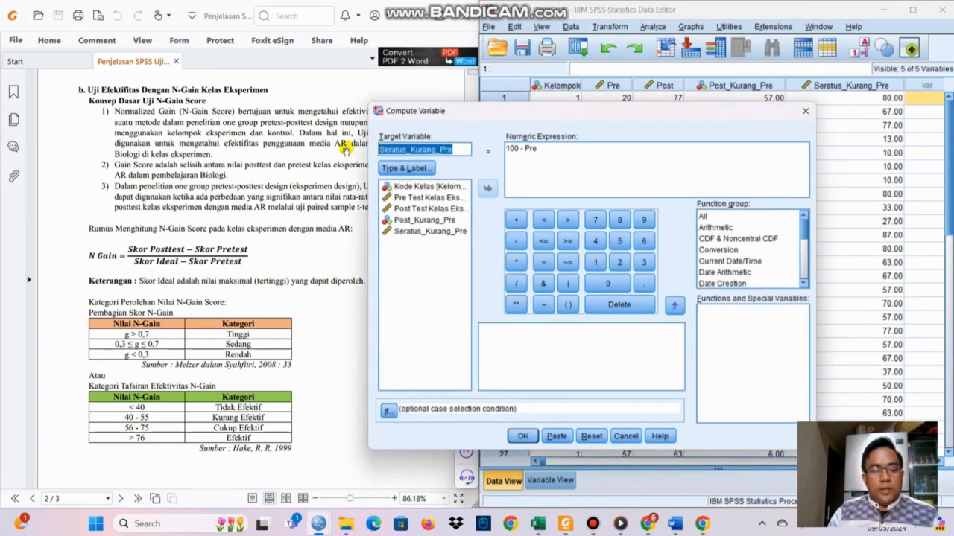
type("Ngain_Score")
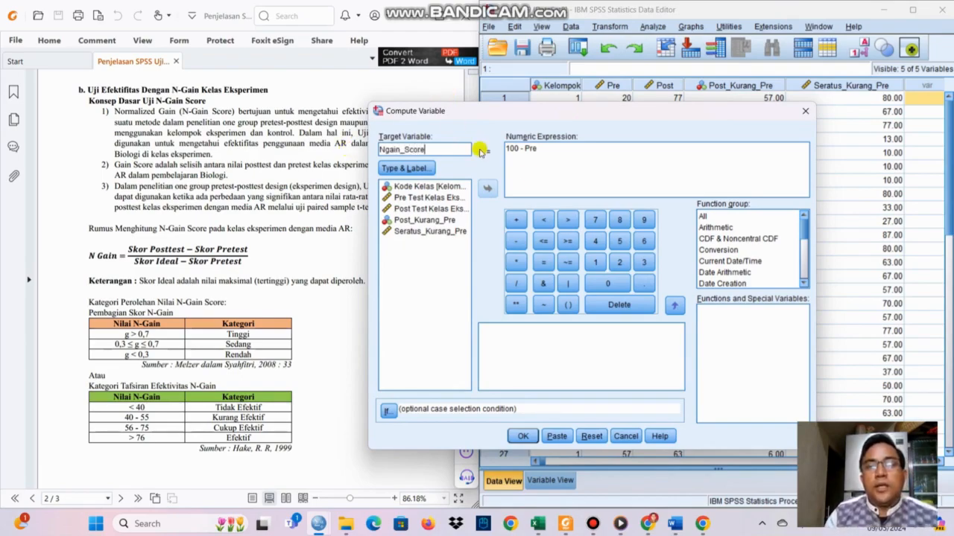
- Replace the expression with Post_Kurang_Pre / Seratus_Kurang_Pre, run the computation, and show the Ngain_Score column in the data editor
left_click_drag(556, 147, 475, 151)
key("BackSpace")
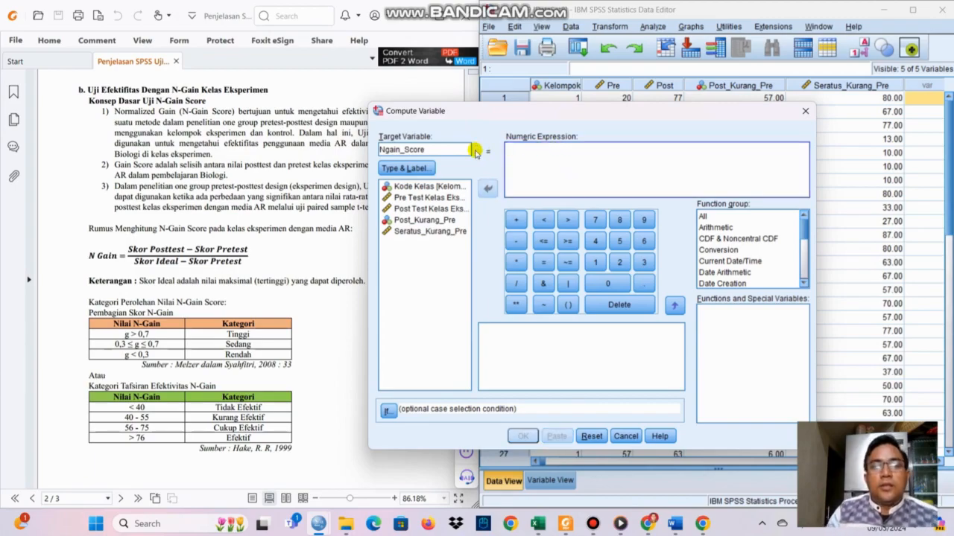
left_click(421, 221)
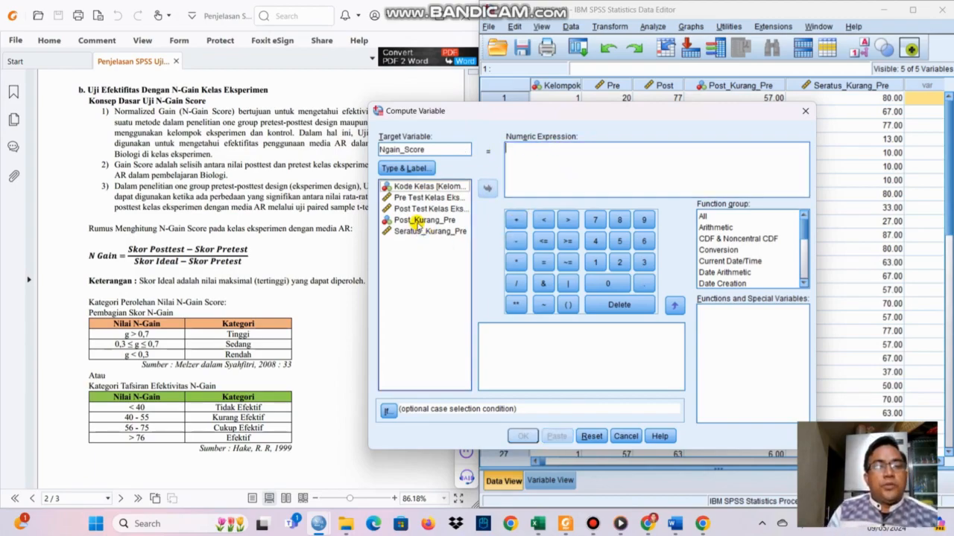
left_click(487, 190)
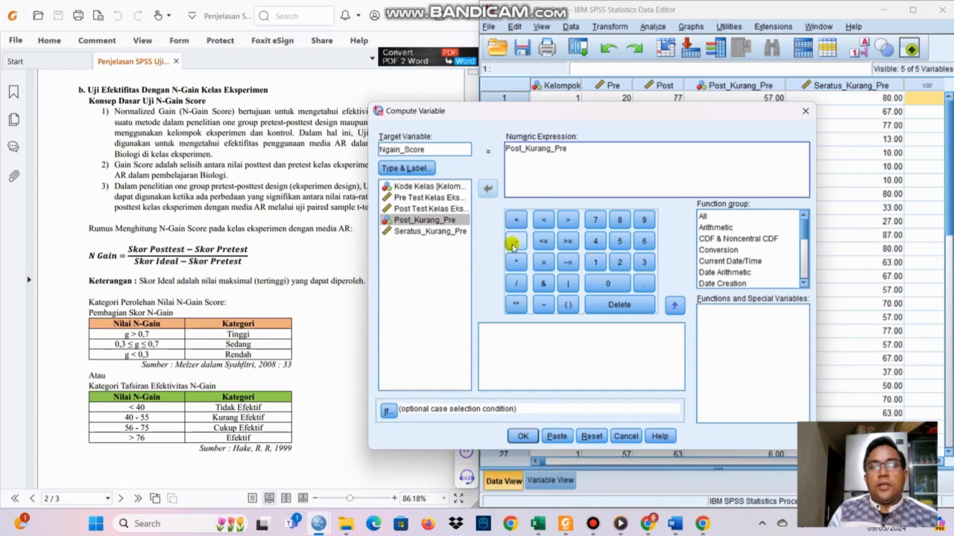
left_click(515, 283)
left_click(430, 232)
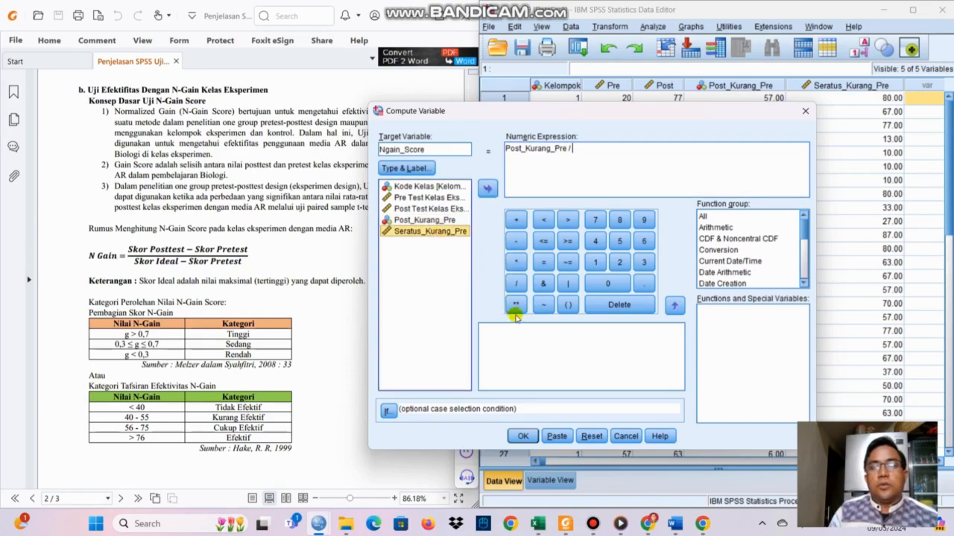
left_click(487, 188)
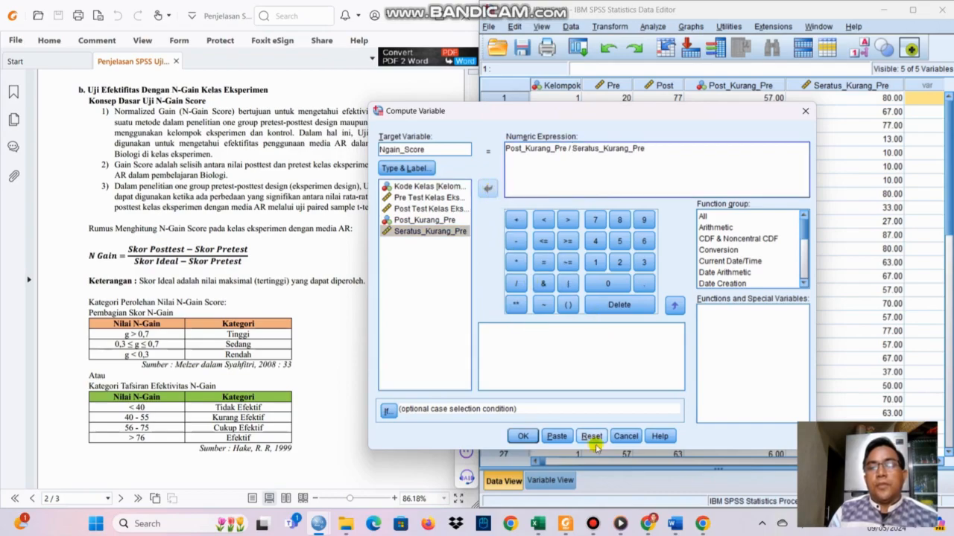
left_click(524, 435)
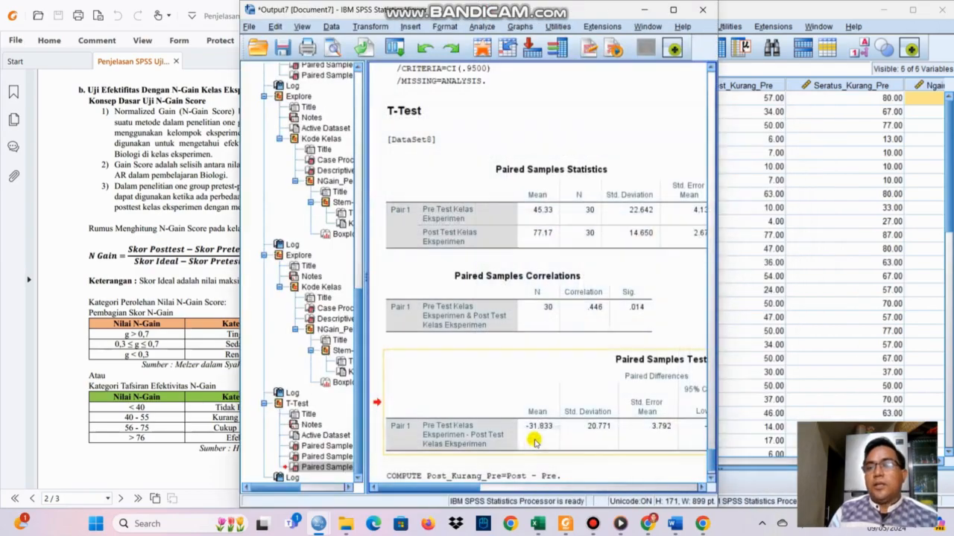
left_click(734, 440)
left_click_drag(666, 464, 758, 463)
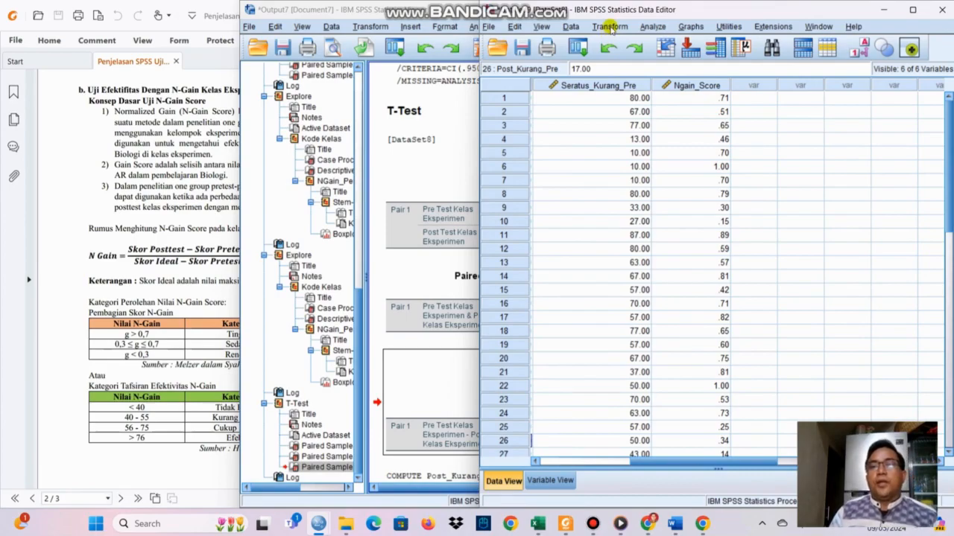
- Start another Compute Variable operation with the target variable Ngain_Persen and the previous numeric expression cleared
left_click(610, 27)
left_click(620, 42)
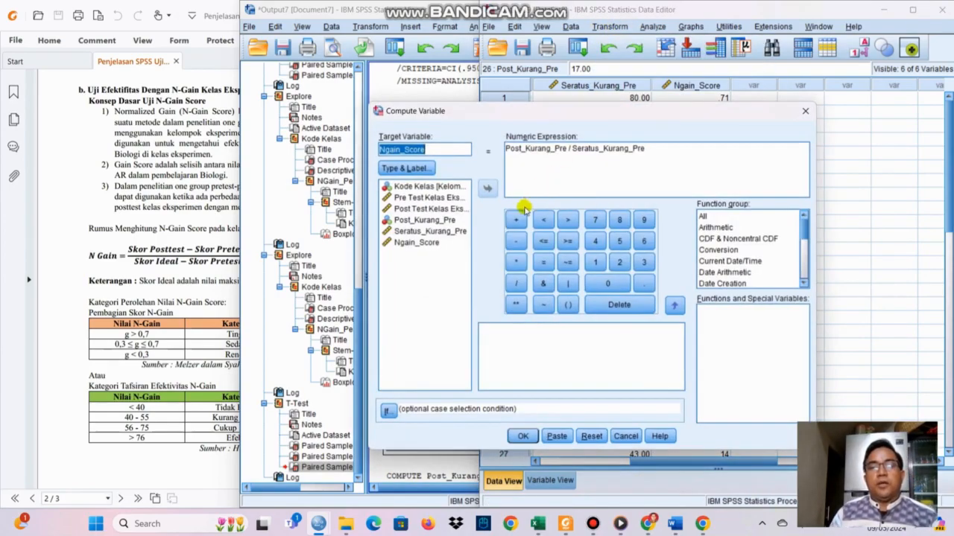
left_click_drag(645, 149, 453, 164)
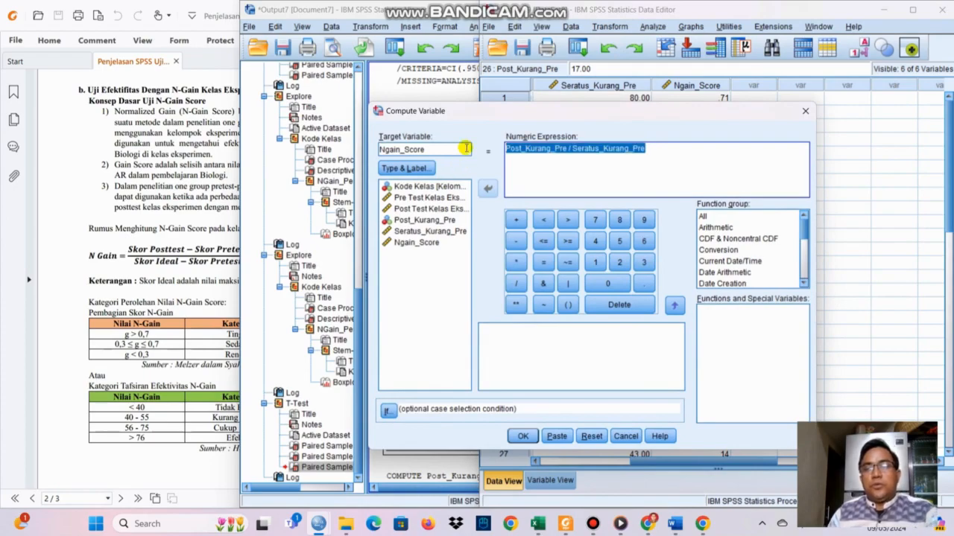
key("Delete")
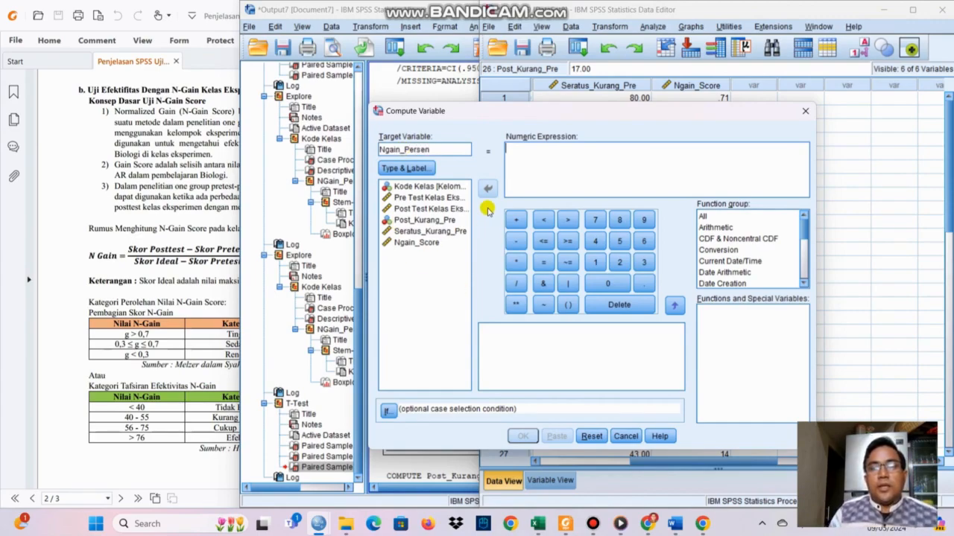
- Set the numeric expression to Ngain_Score * 100, run the computation, and bring the data editor back into view
left_click(421, 242)
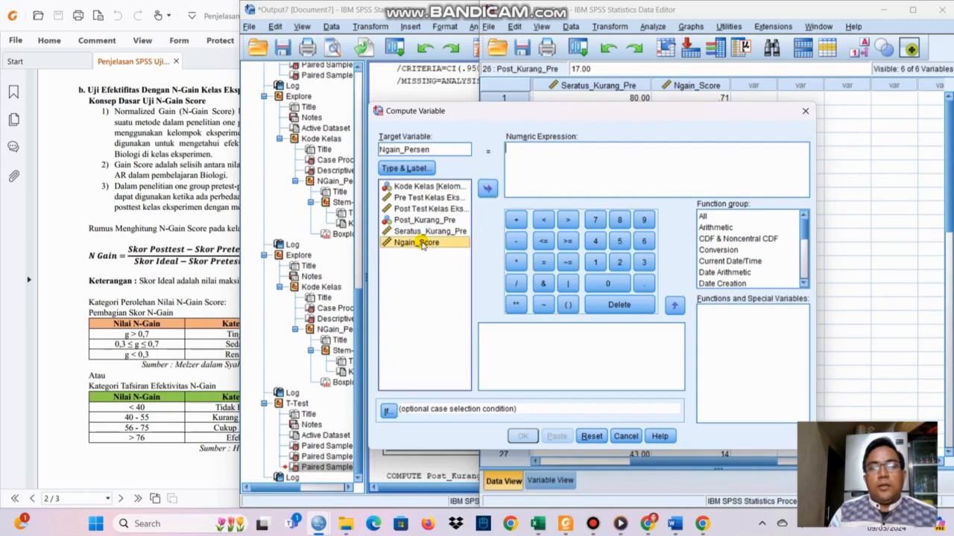
left_click(486, 189)
left_click(515, 261)
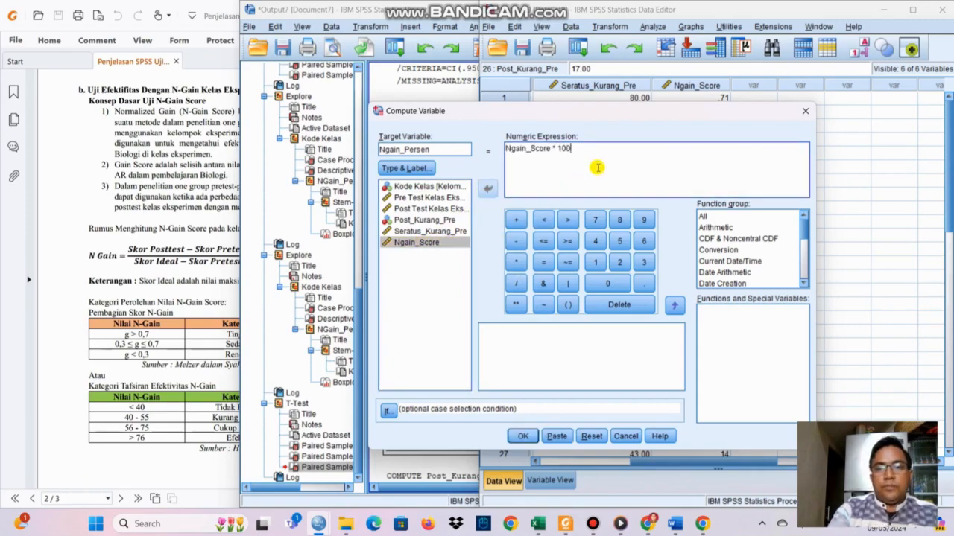
left_click(523, 436)
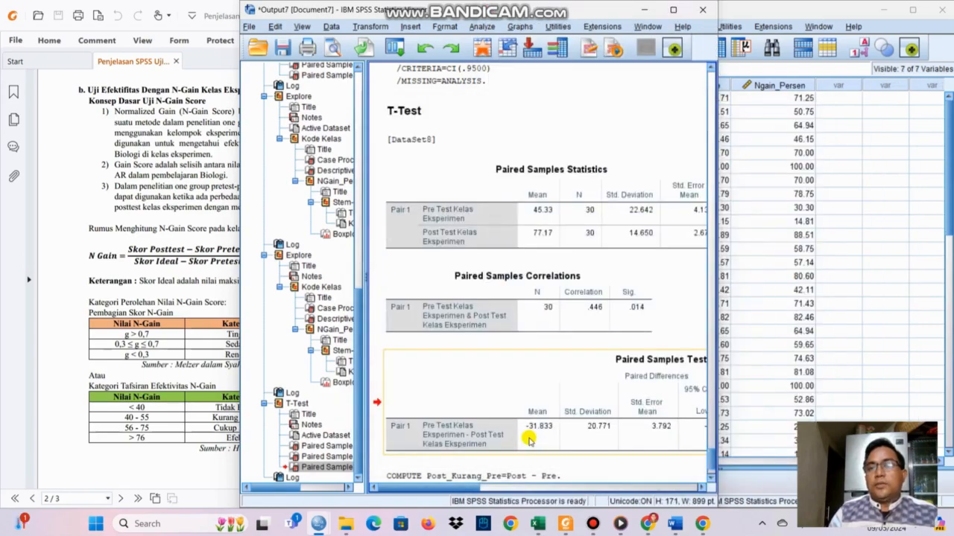
left_click(751, 233)
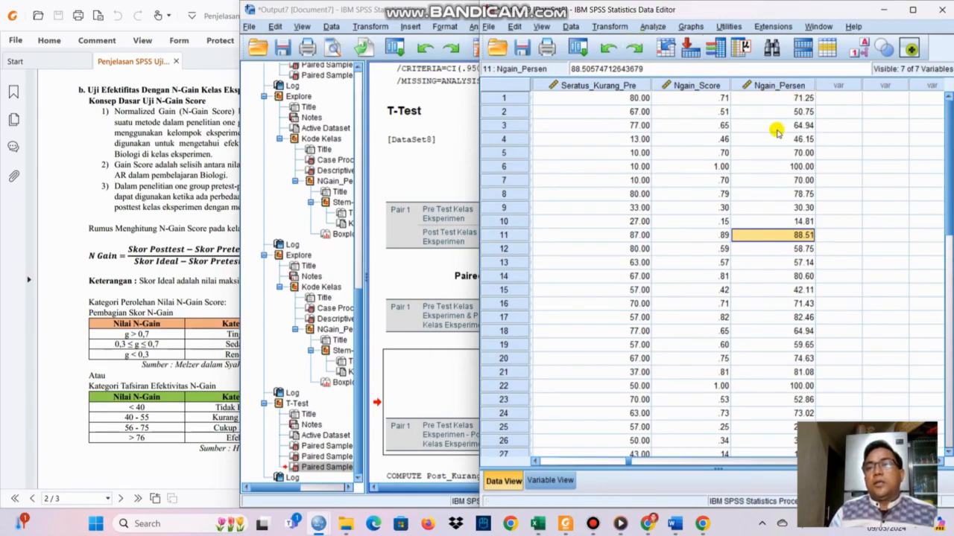
- Run an Explore analysis with Ngain_Persen as the dependent variable and Kode Kelas as the factor
left_click(653, 27)
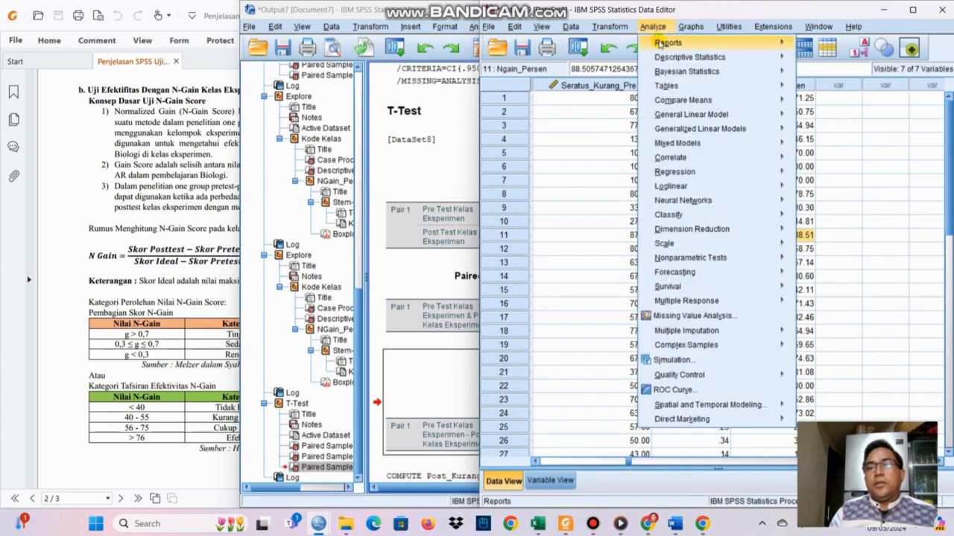
mouse_move(657, 58)
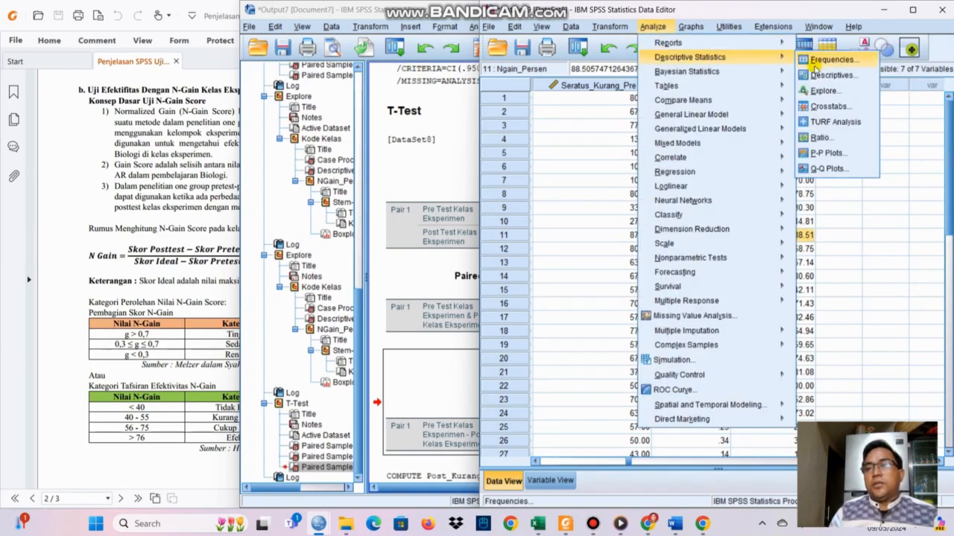
left_click(822, 90)
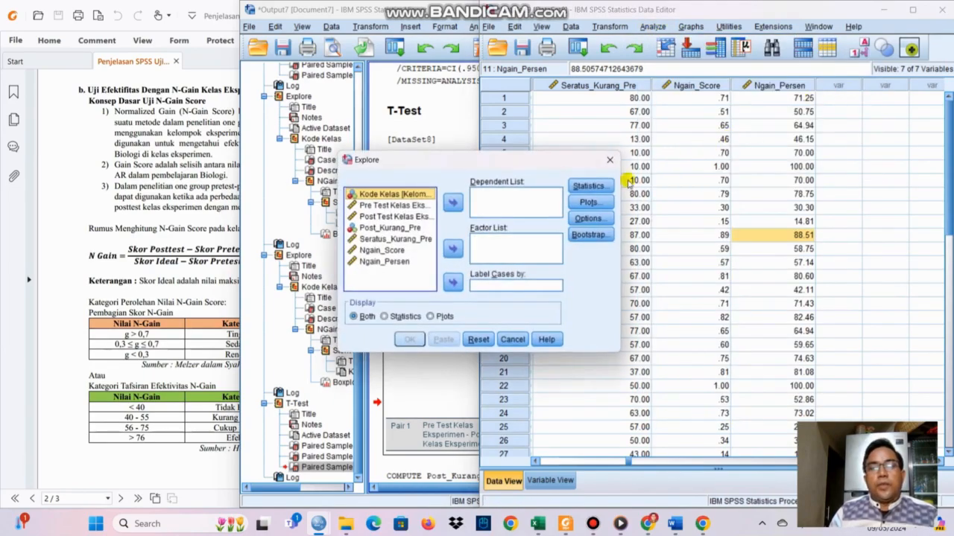
left_click(395, 263)
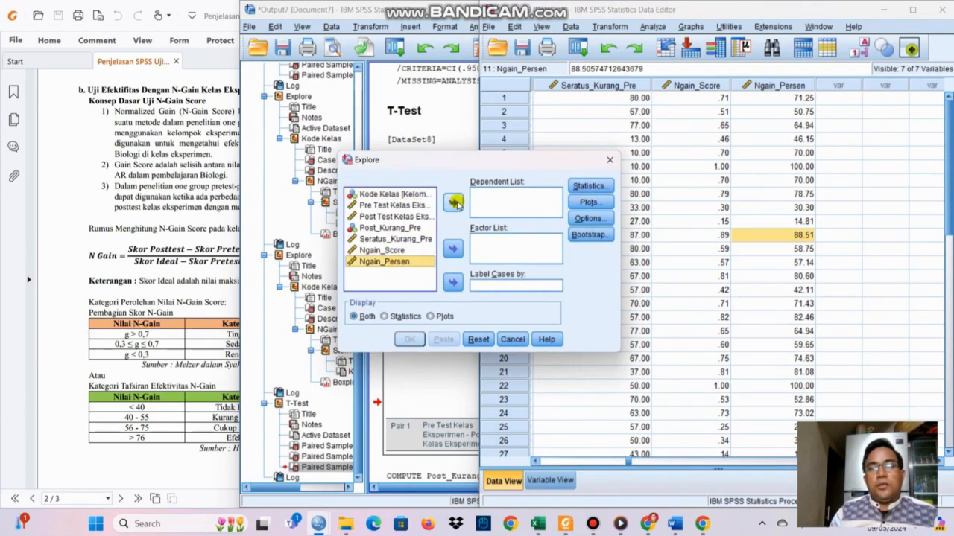
left_click(455, 201)
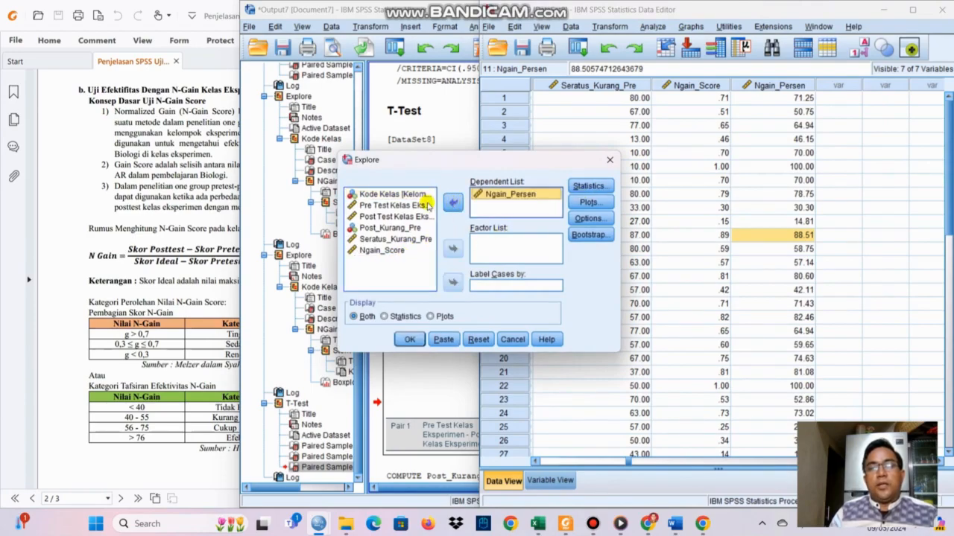
left_click(394, 194)
left_click(452, 248)
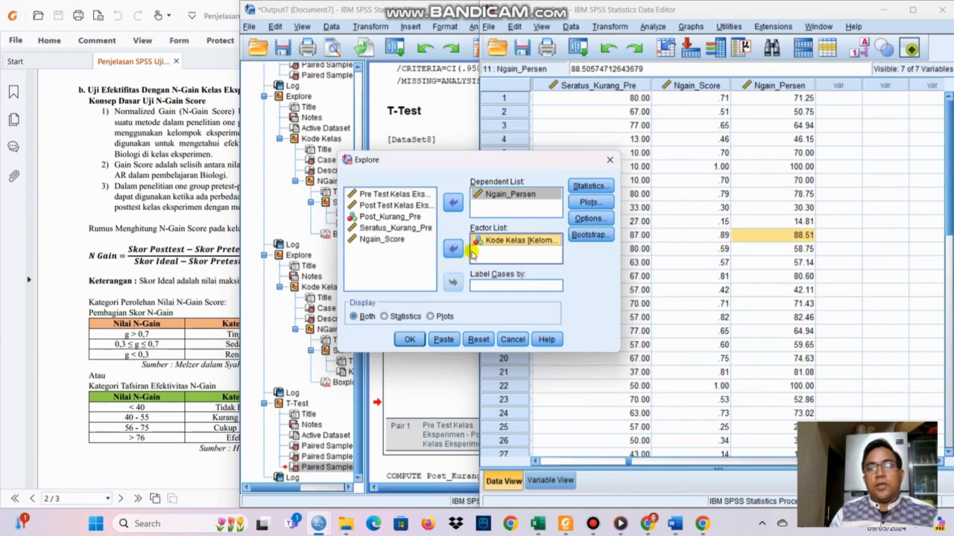
left_click(410, 340)
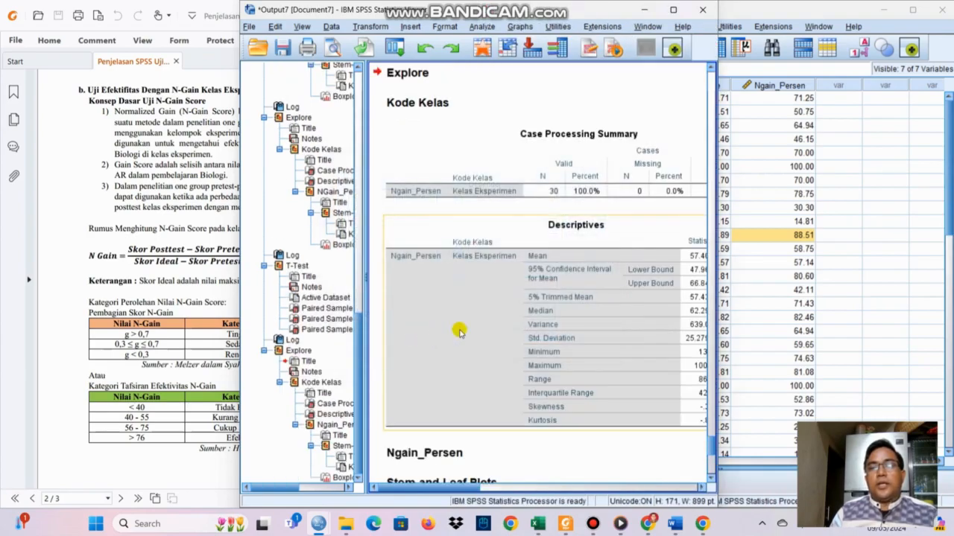
- Examine the Descriptives table for Ngain_Persen in the output and place the output window beside the PDF guide
scroll(549, 306, "down", 2)
scroll(549, 305, "up", 1)
left_click_drag(453, 489, 468, 493)
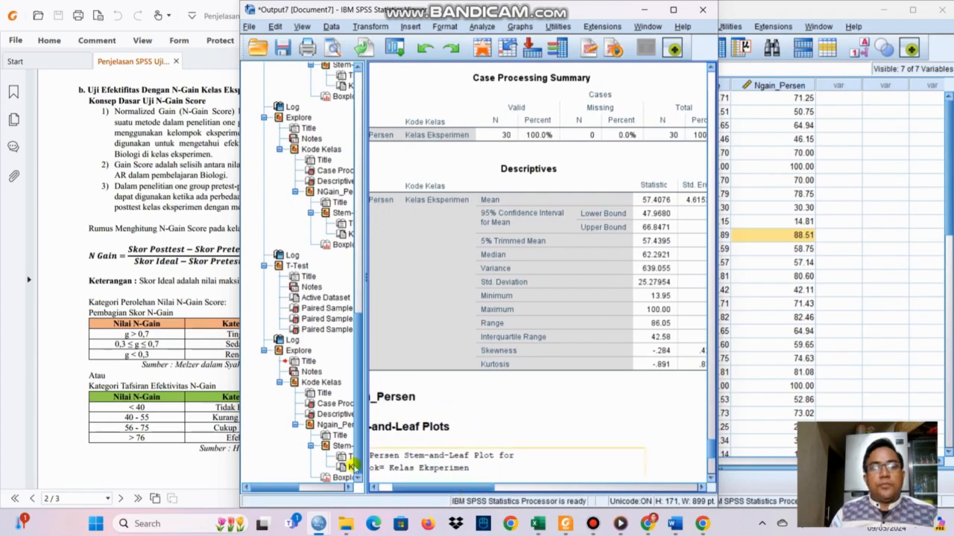
left_click(208, 372)
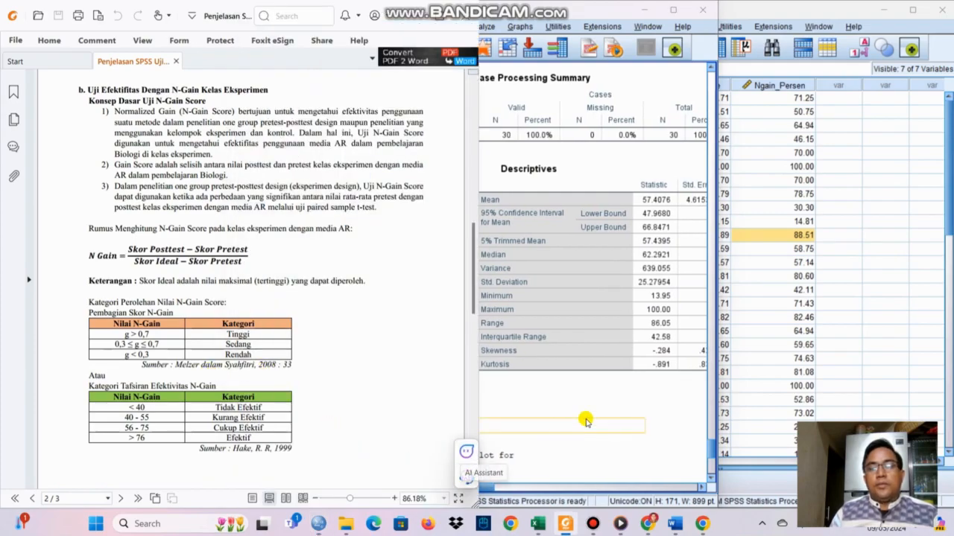
left_click(586, 422)
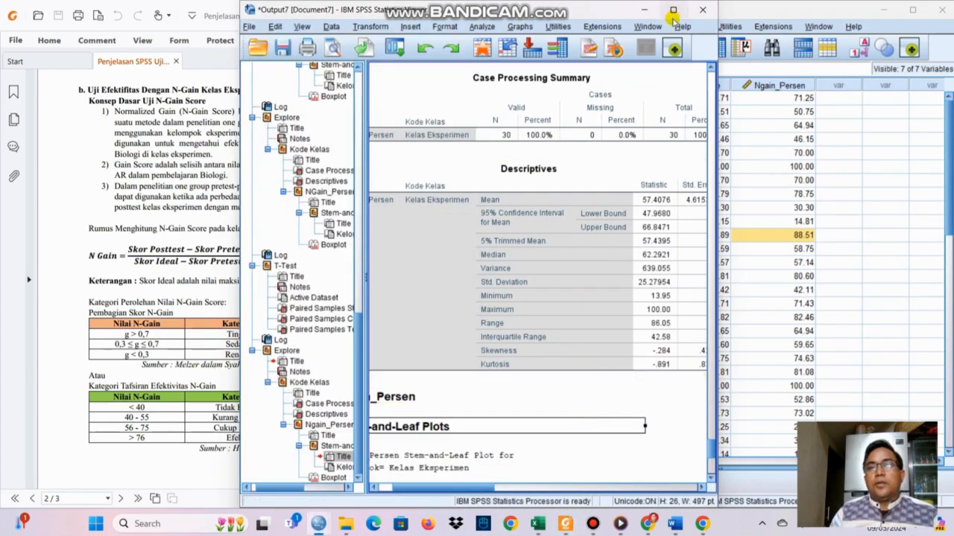
left_click(655, 95)
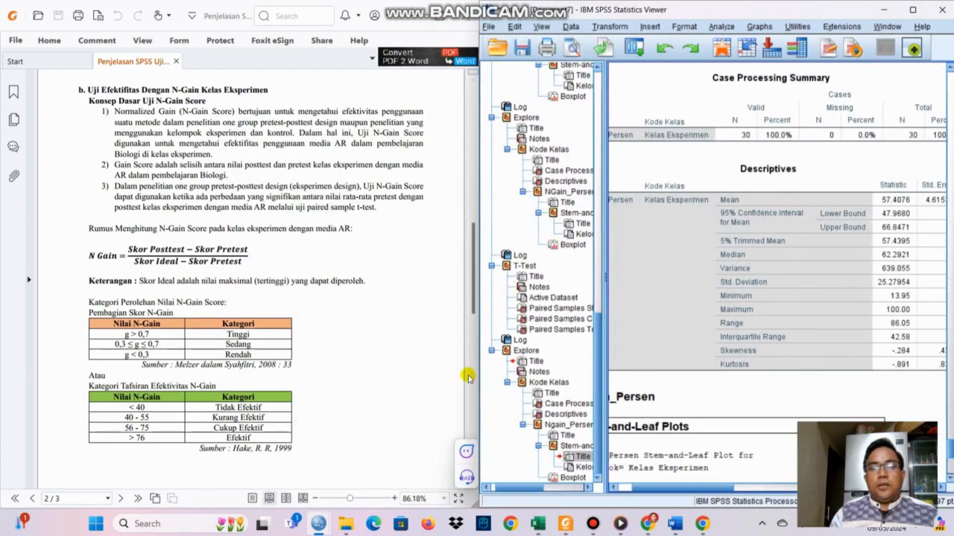
- Read the N-Gain score table and its interpretation on the guide's page 3, and return to the Paired Samples Test section on page 1
left_click_drag(474, 291, 465, 421)
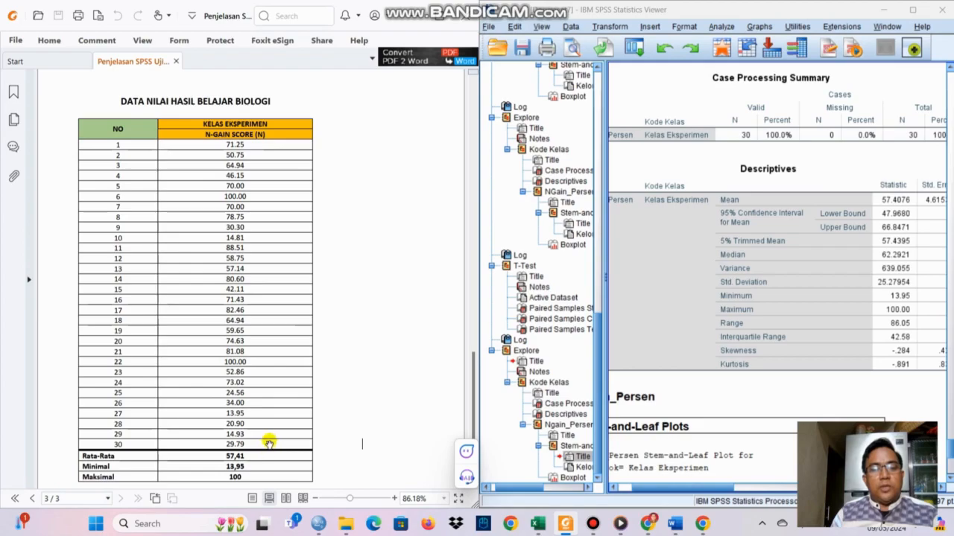
scroll(269, 443, "down", 1)
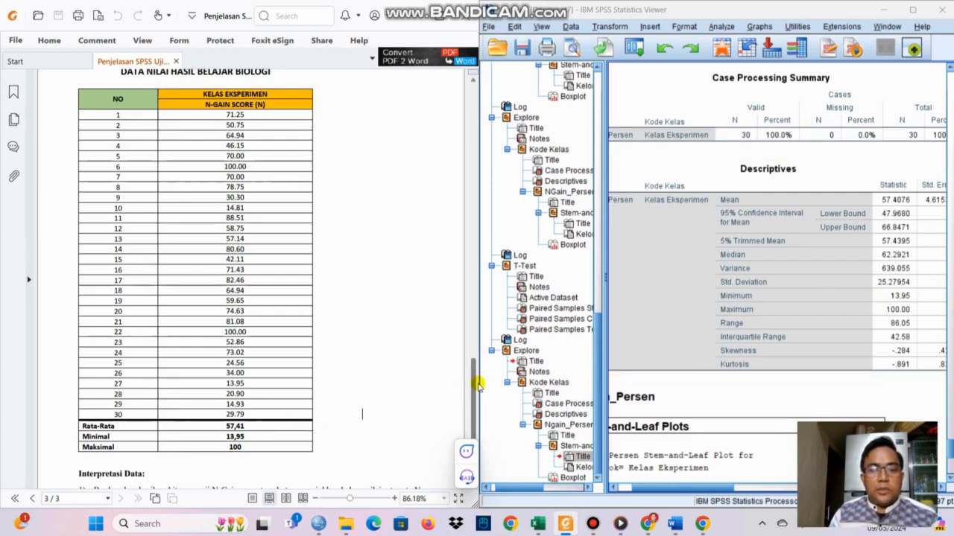
scroll(470, 388, "down", 2)
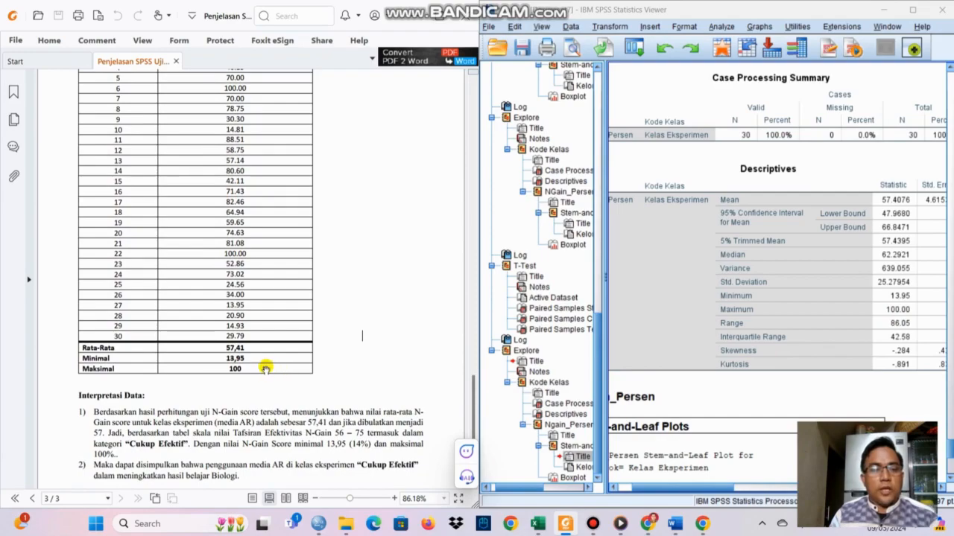
scroll(472, 384, "down", 2)
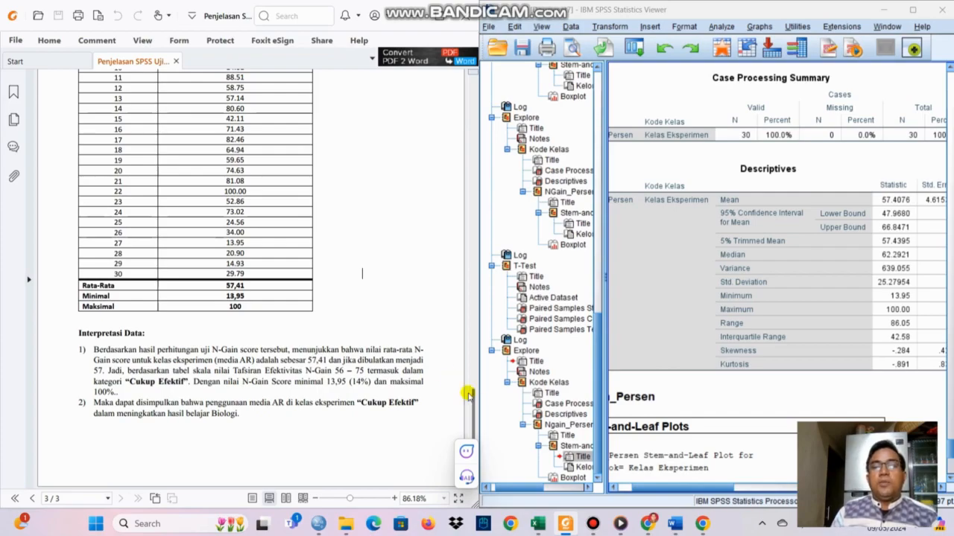
left_click_drag(472, 409, 494, 112)
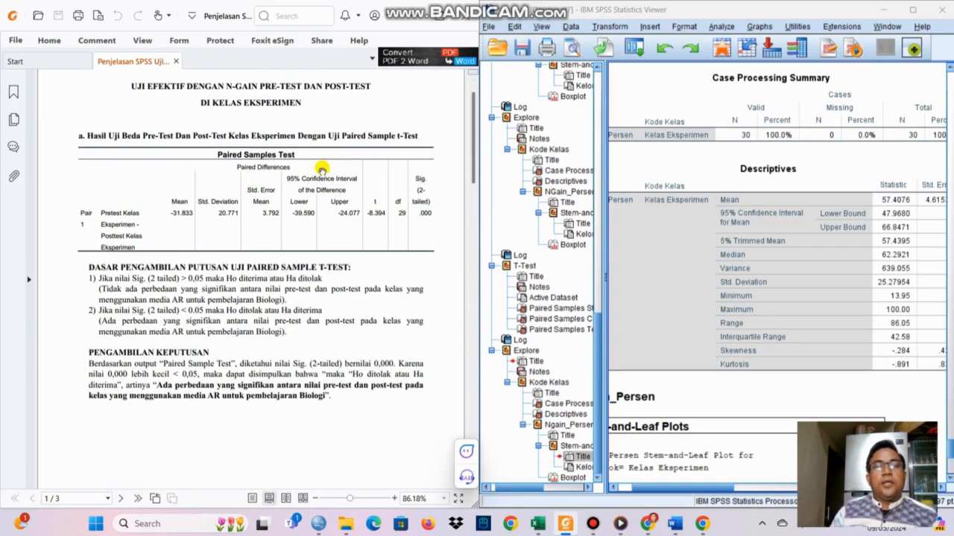